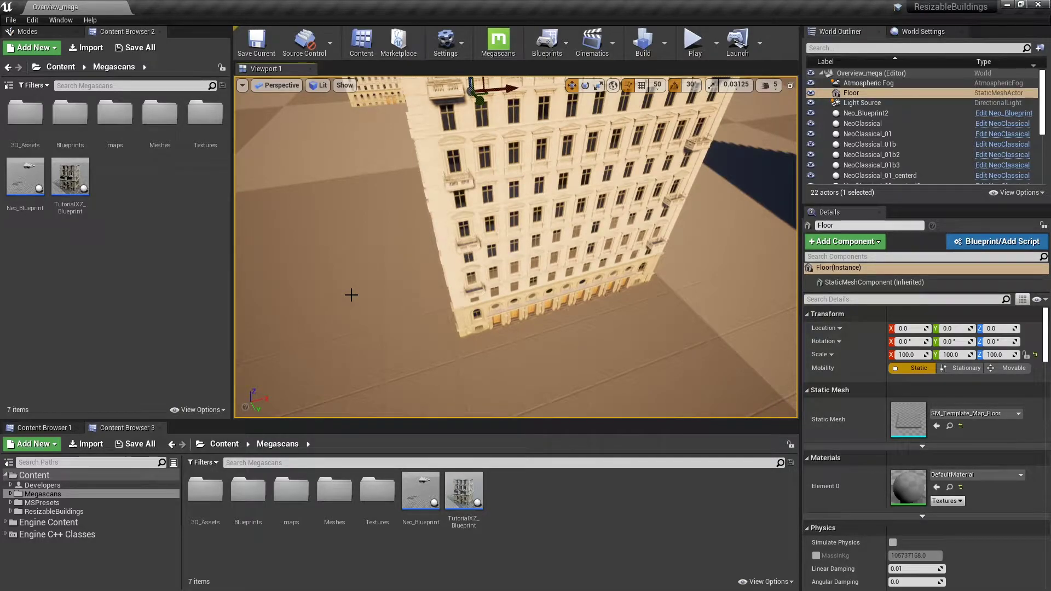
# Select the tall neoclassical Neo_Blueprint2 building in the level.
pyautogui.moveTo(351, 295)
pyautogui.mouseDown(button='right')
pyautogui.moveTo(351, 241)
pyautogui.moveTo(348, 285)
pyautogui.mouseUp(button='right')
pyautogui.moveTo(573, 313); pyautogui.dragTo(528, 356, button='right')
pyautogui.moveTo(629, 293); pyautogui.dragTo(564, 282, button='right')
pyautogui.click(583, 292)
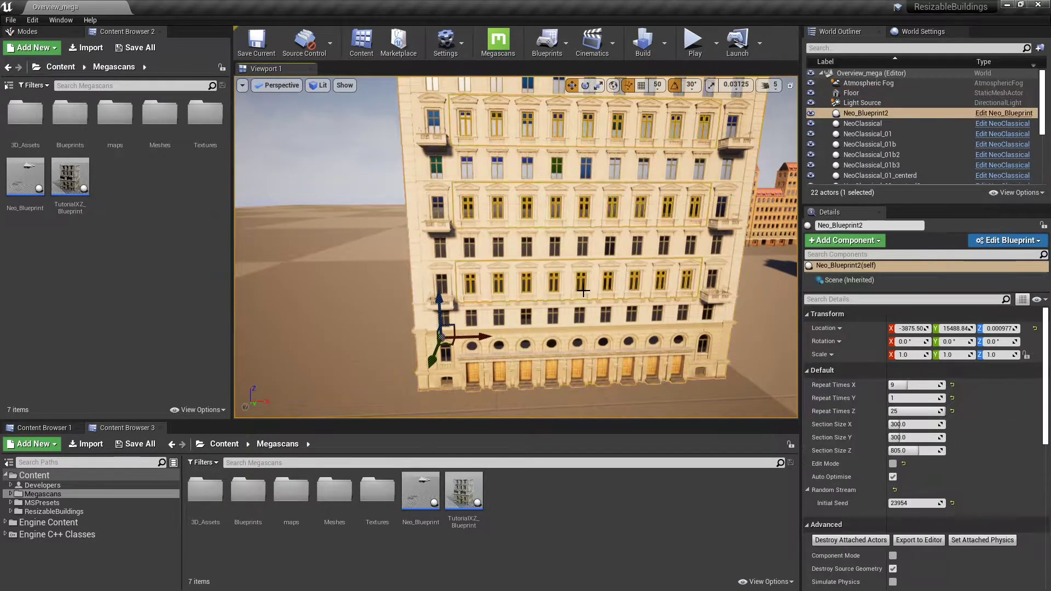
# Open Neo_Blueprint for editing and show its building model in the 3D view.
pyautogui.doubleClick(412, 488)
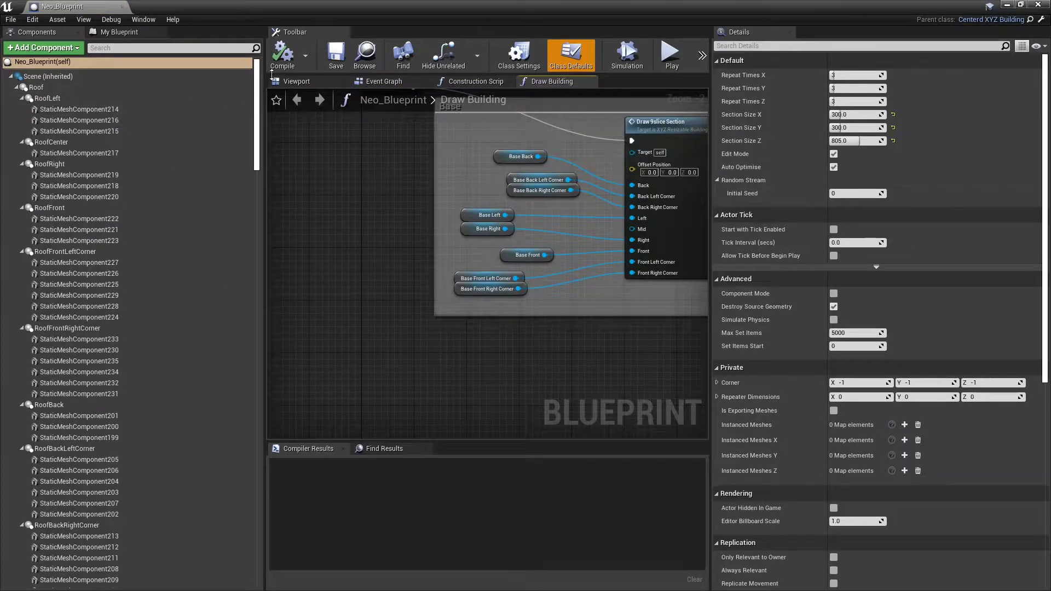
pyautogui.click(285, 82)
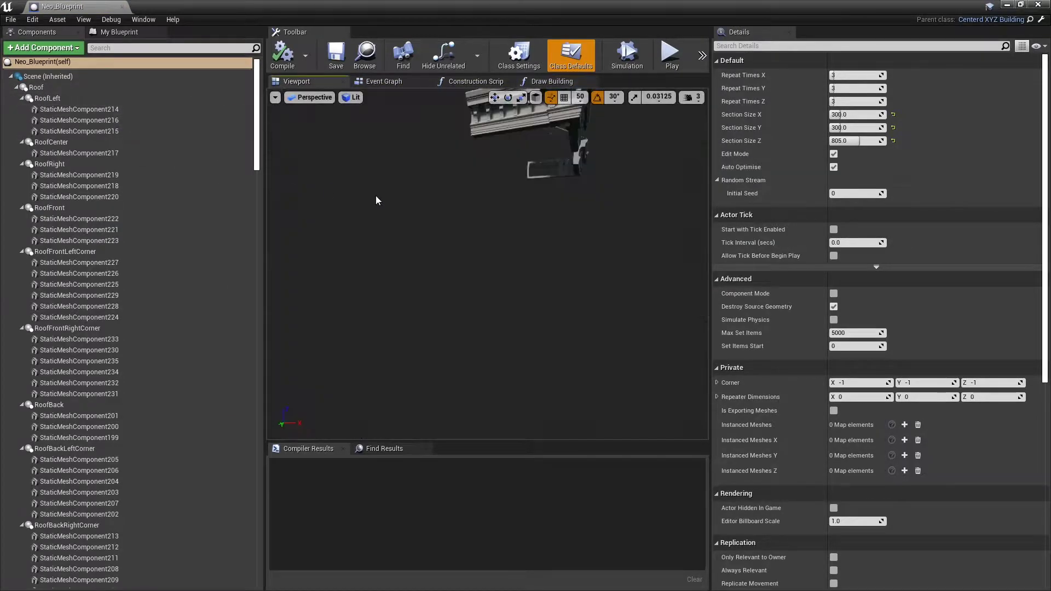
pyautogui.keyDown('alt'); pyautogui.moveTo(485, 236); pyautogui.dragTo(460, 237); pyautogui.keyUp('alt')
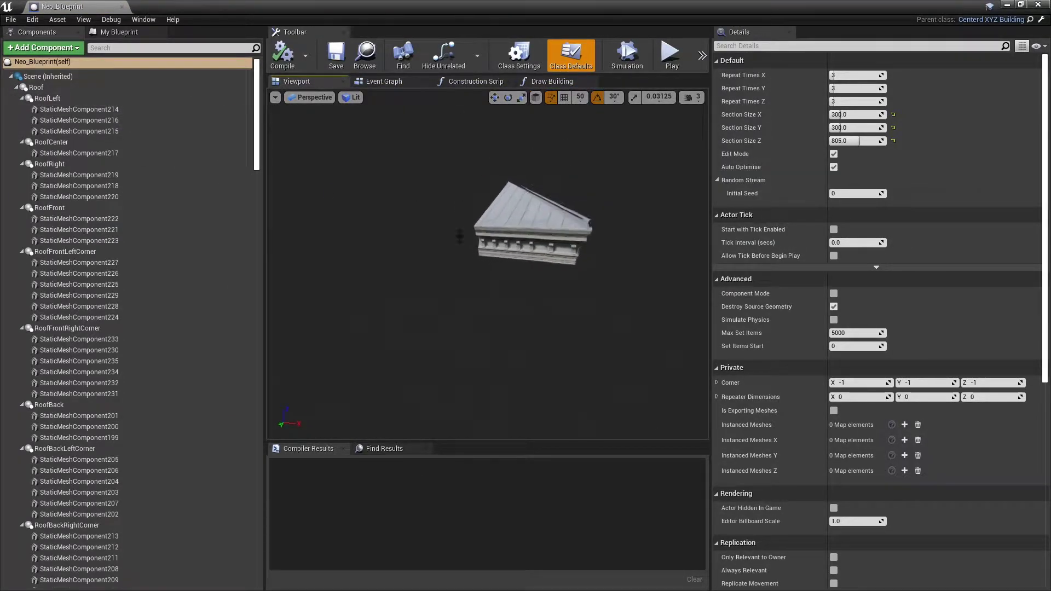
# Select all components from the first RoofLeft mesh to the last BaseBackRightCorner mesh and make them all visible.
pyautogui.click(172, 111)
pyautogui.scroll(-3, 251, 187)
pyautogui.moveTo(256, 184); pyautogui.dragTo(255, 587)
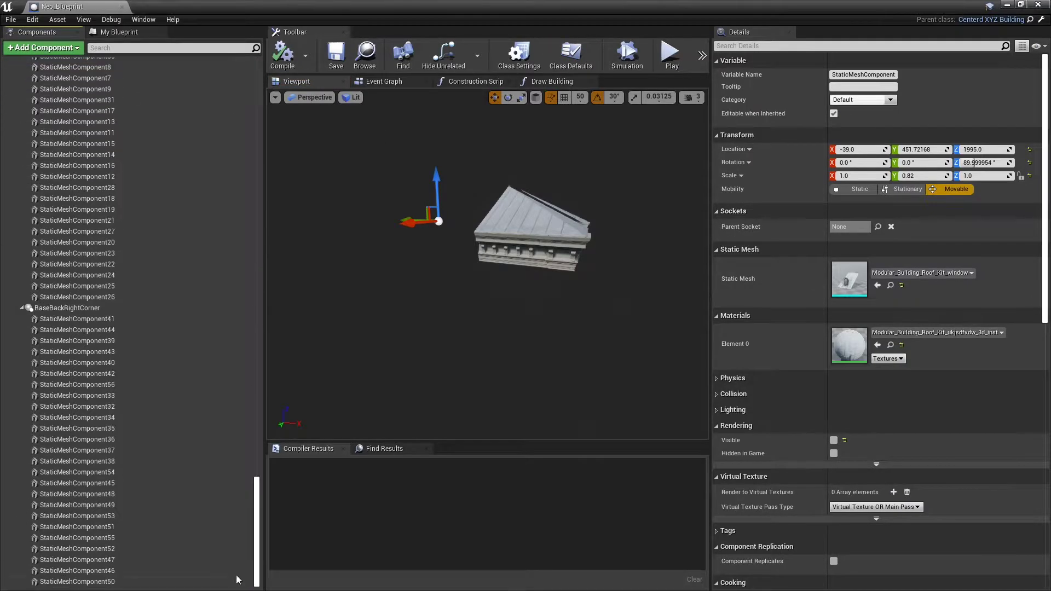
pyautogui.keyDown('shift'); pyautogui.click(186, 581); pyautogui.keyUp('shift')
pyautogui.click(836, 153)
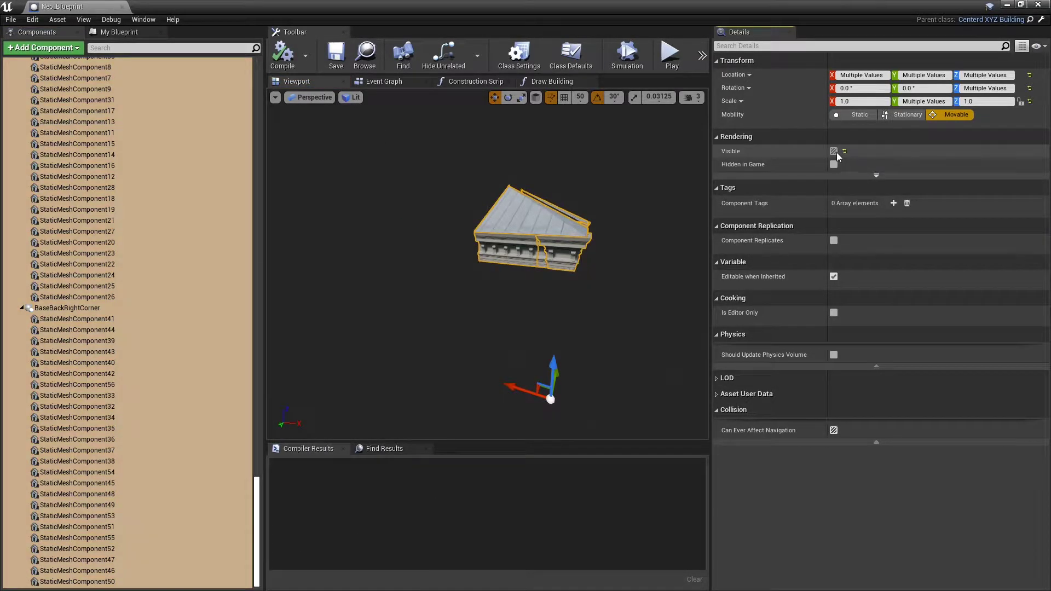
pyautogui.click(834, 151)
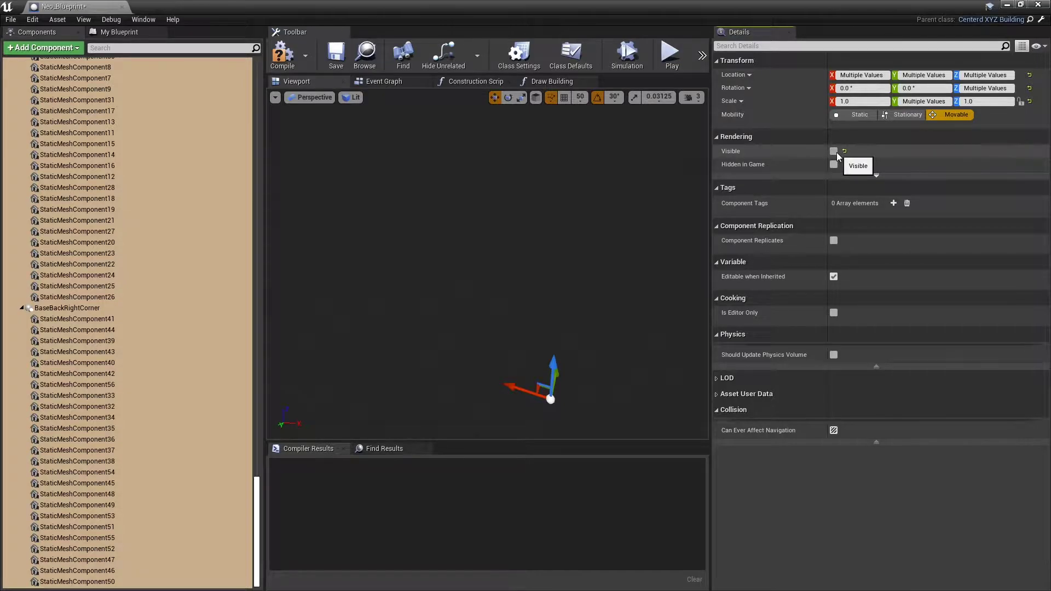
pyautogui.click(834, 152)
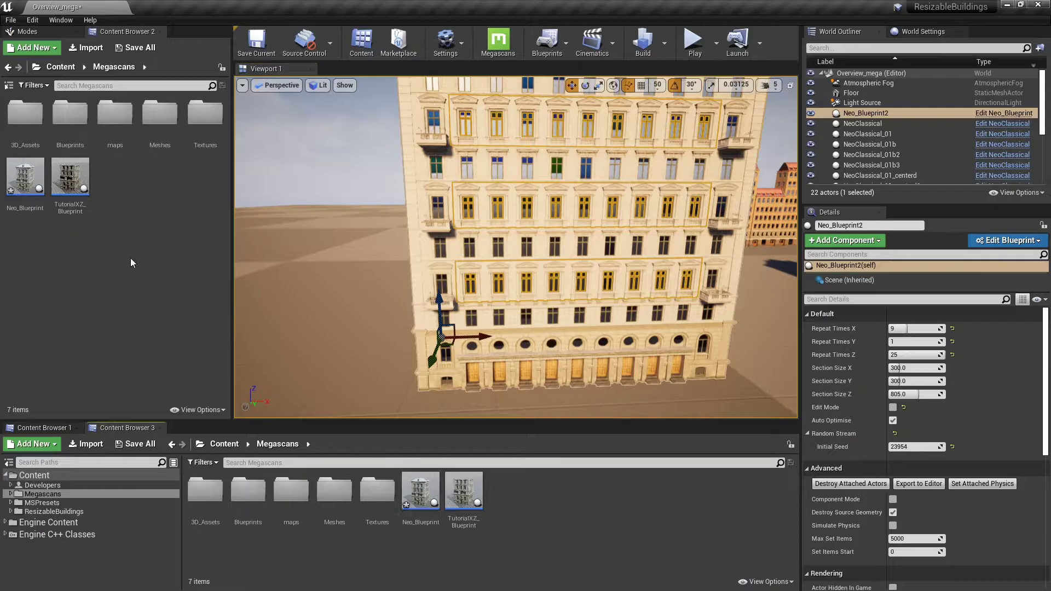
# Set Repeat Times Z of the Neo_Blueprint2 building to 0.
pyautogui.click(366, 298)
pyautogui.moveTo(366, 297); pyautogui.dragTo(403, 232, button='right')
pyautogui.press('e')
pyautogui.click(402, 232)
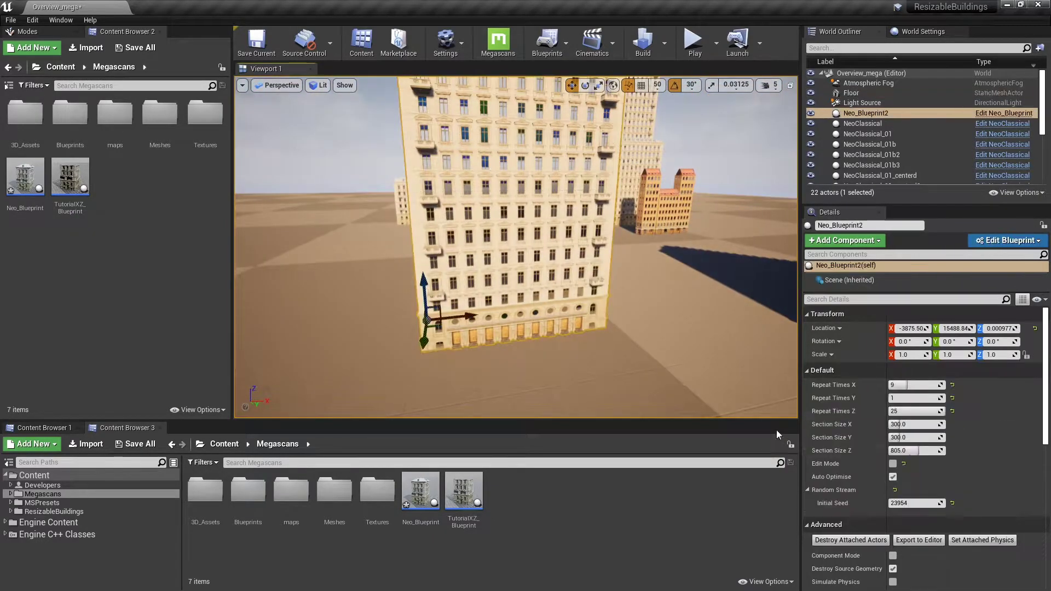
pyautogui.click(920, 411)
pyautogui.write('1')
pyautogui.press('Return')
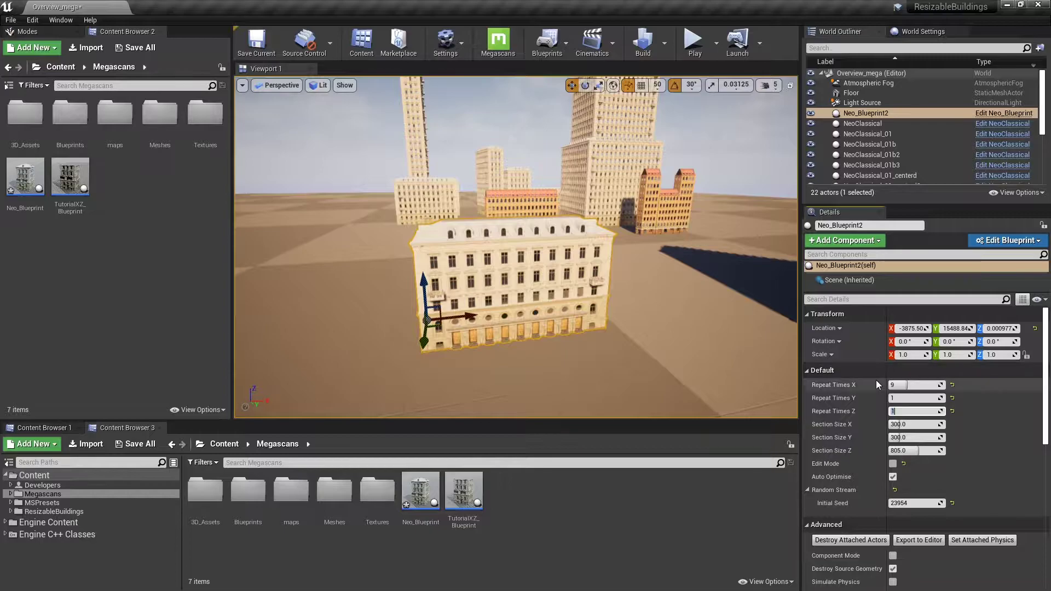
pyautogui.write('0')
pyautogui.press('Return')
# View the shortened building from its end and reselect it in the level.
pyautogui.moveTo(657, 329); pyautogui.dragTo(613, 378, button='right')
pyautogui.press('w')
pyautogui.press('s')
pyautogui.click(499, 160)
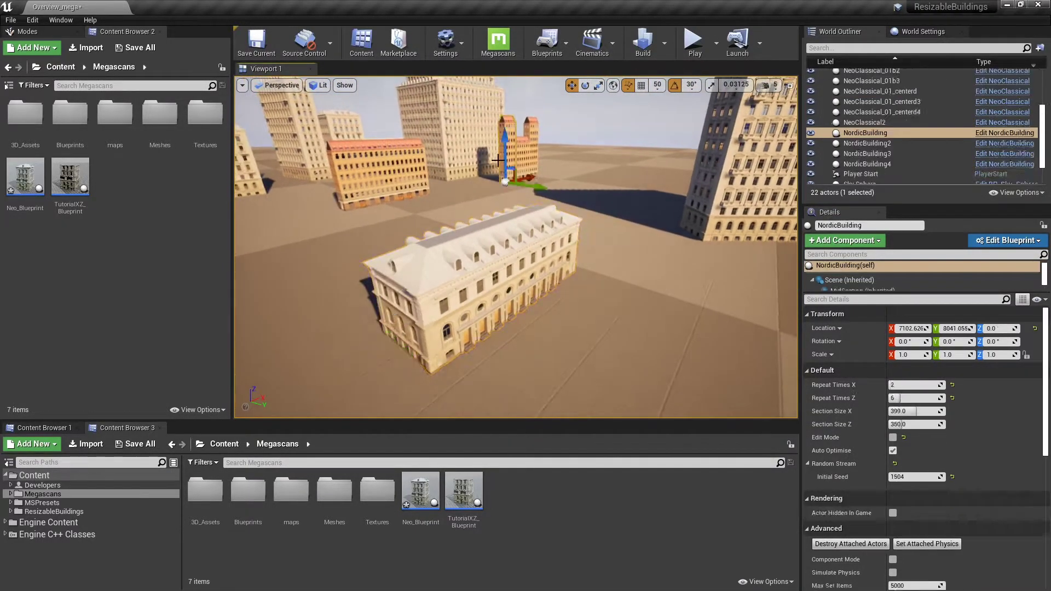
pyautogui.click(491, 258)
# Open Neo_Blueprint and reparent it to the CenterdXYZ_Building class.
pyautogui.doubleClick(416, 492)
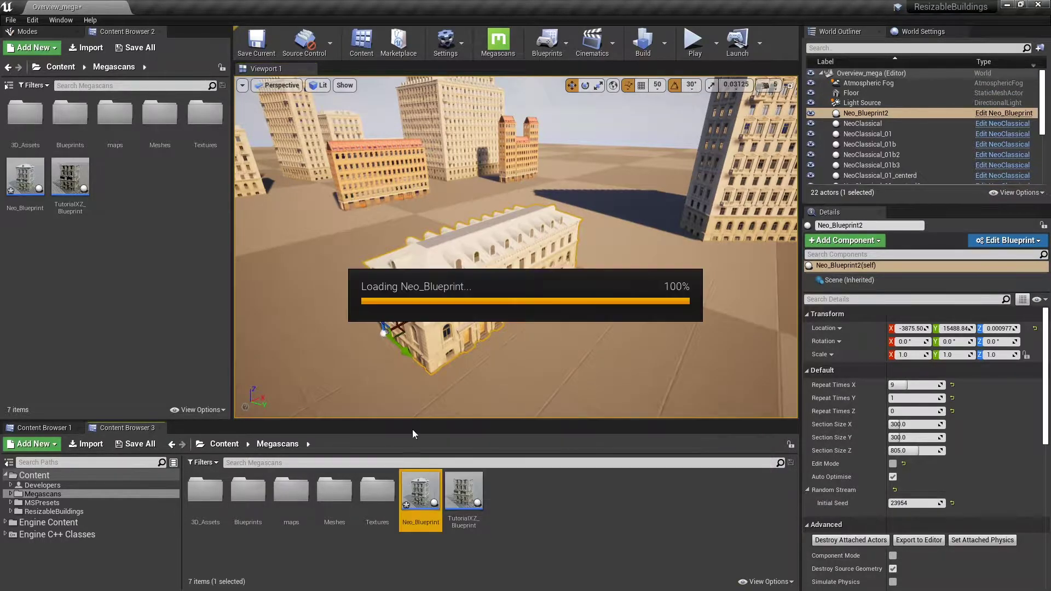
pyautogui.click(11, 20)
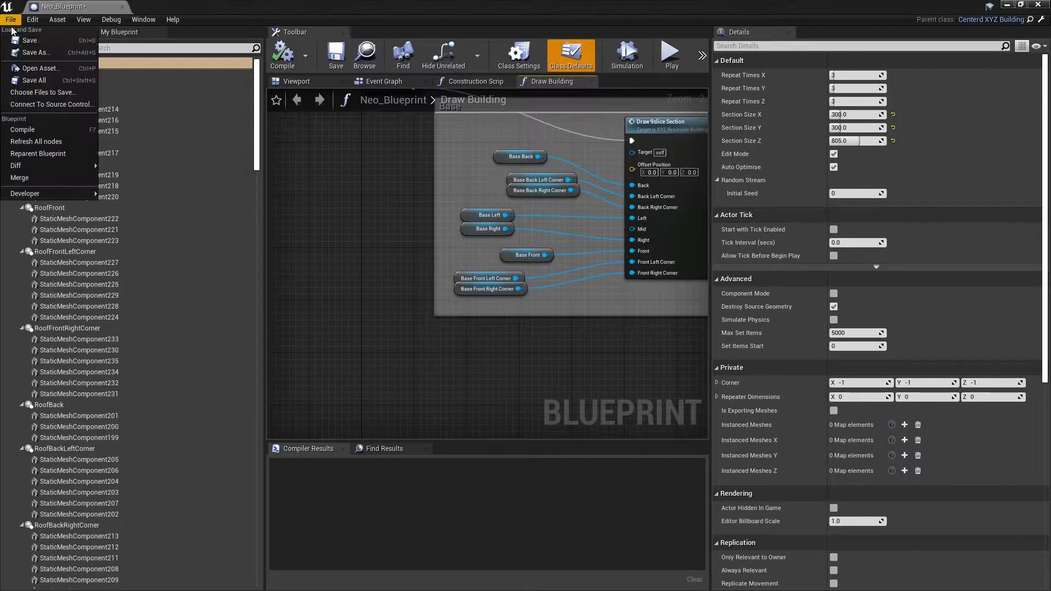
pyautogui.click(50, 155)
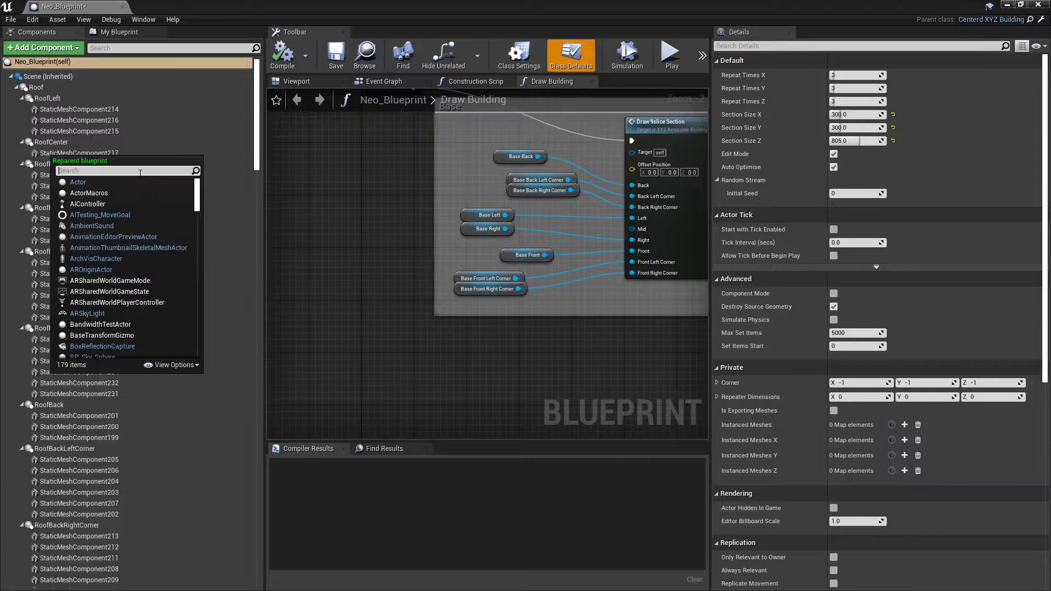
pyautogui.write('cen')
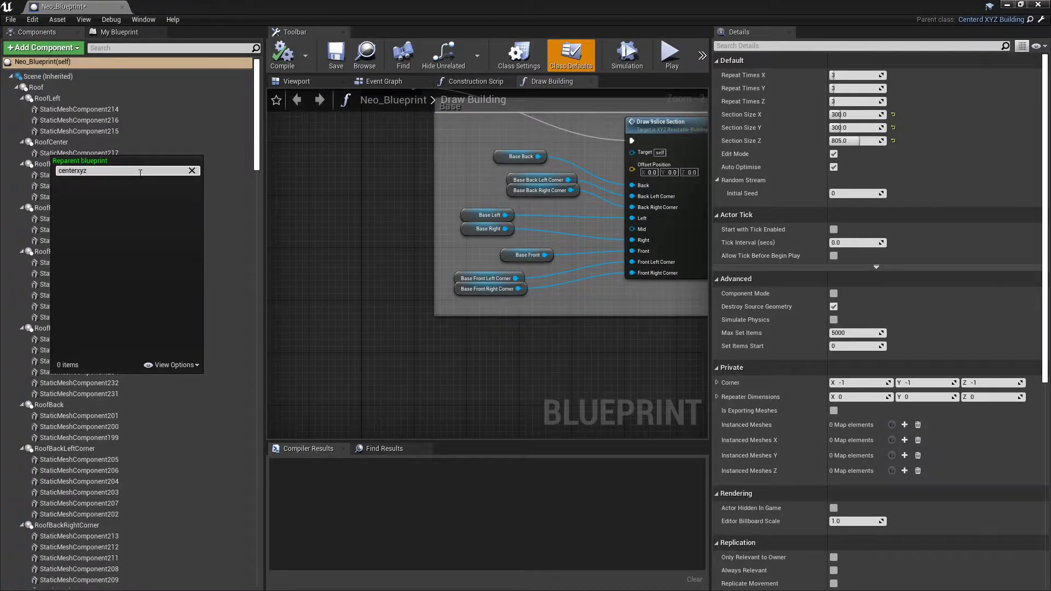
pyautogui.write('terxyz')
pyautogui.press('BackSpace')
pyautogui.press('BackSpace')
pyautogui.press('BackSpace')
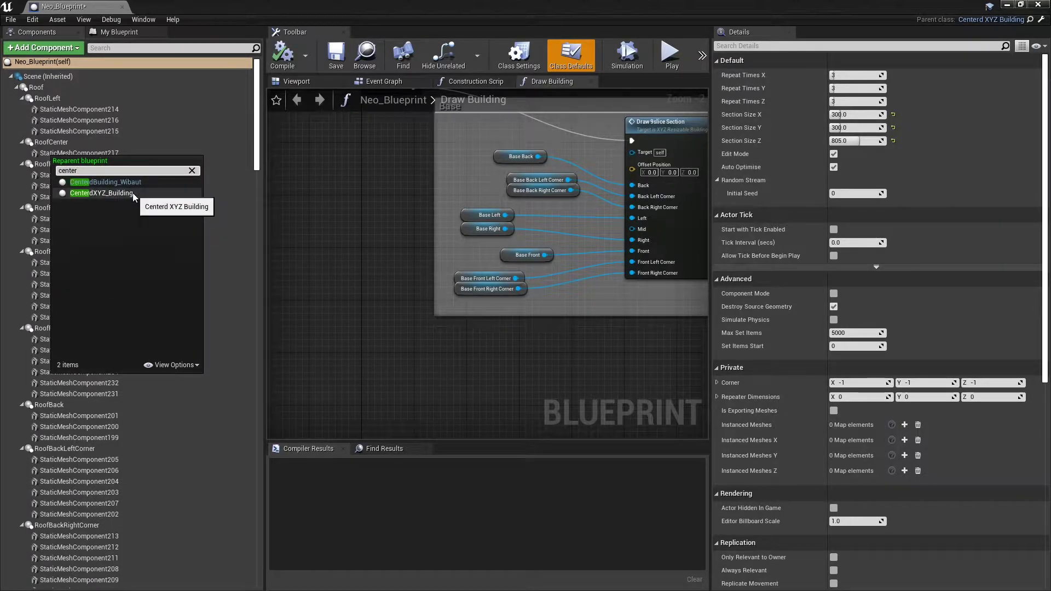
pyautogui.click(132, 193)
pyautogui.click(133, 189)
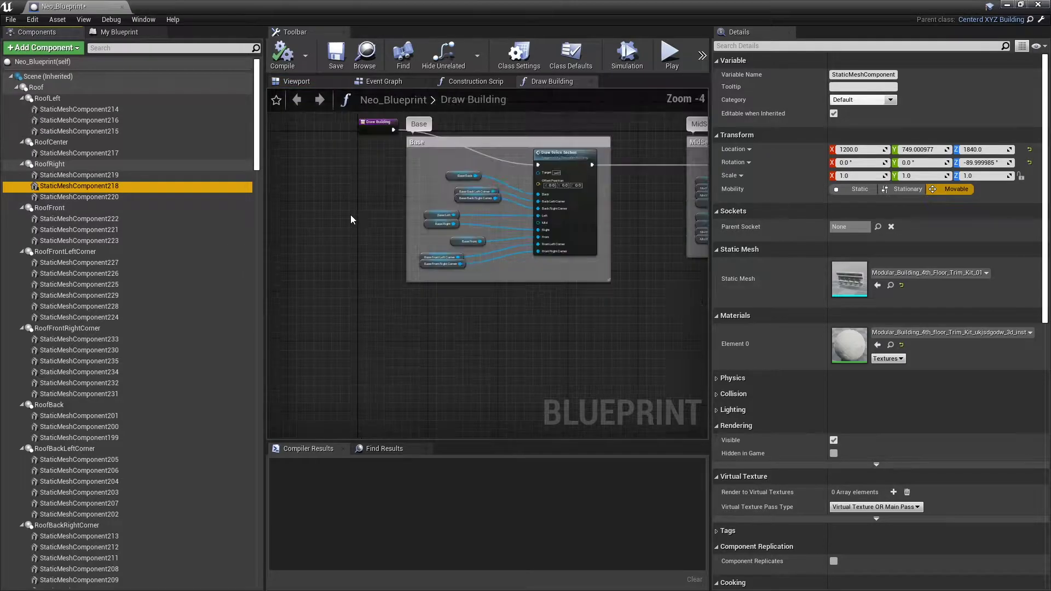
# Compile and save Neo_Blueprint, and raise the Repeat Times Z value of the Neo_Blueprint2 building in the level.
pyautogui.moveTo(366, 173); pyautogui.dragTo(269, 268, button='right')
pyautogui.scroll(-2, 270, 269)
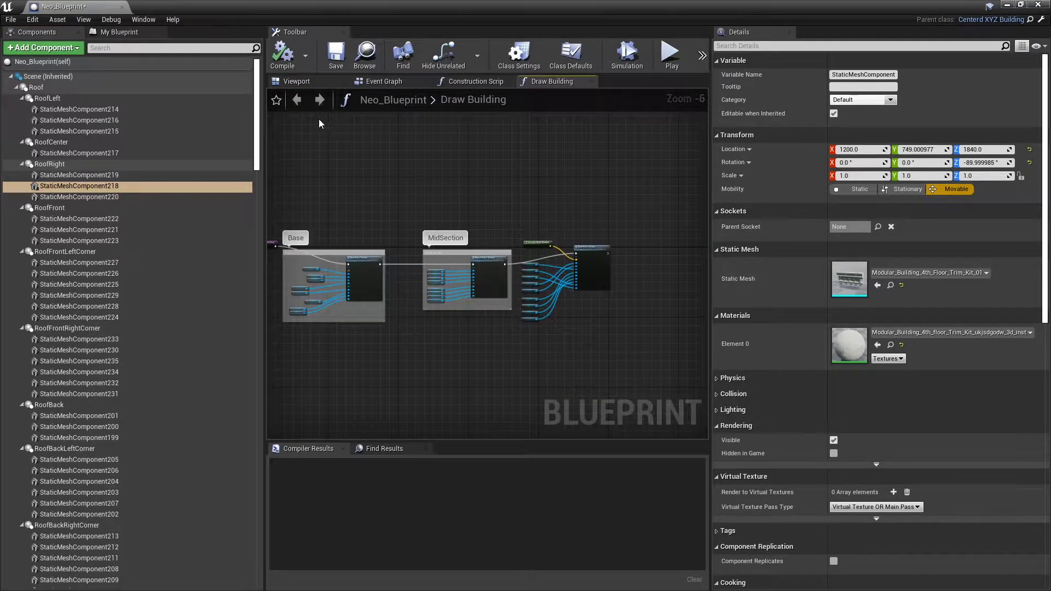
pyautogui.click(298, 83)
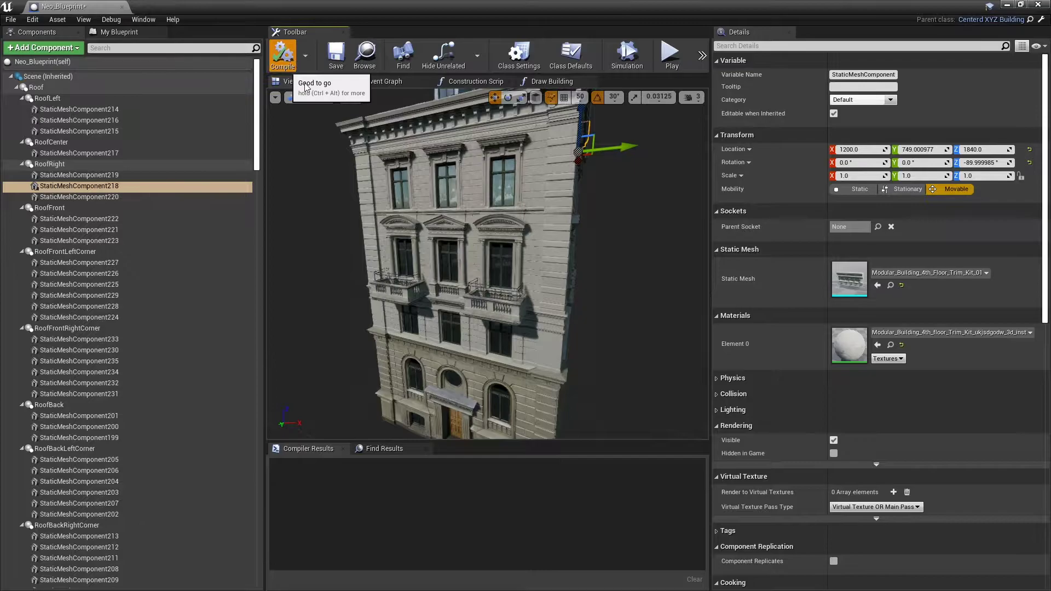
pyautogui.click(336, 55)
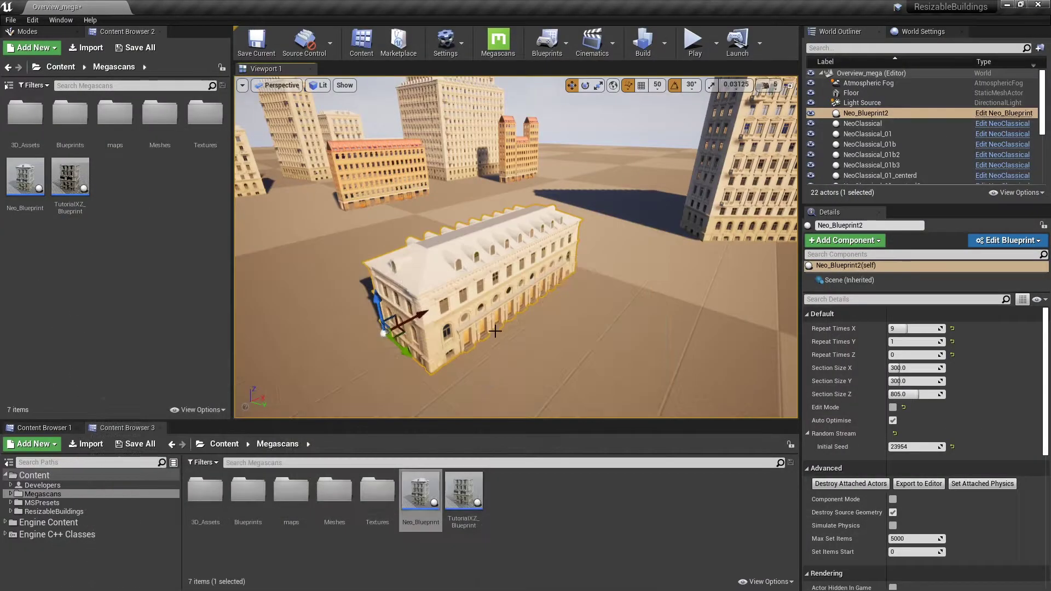
pyautogui.moveTo(890, 355); pyautogui.dragTo(912, 355)
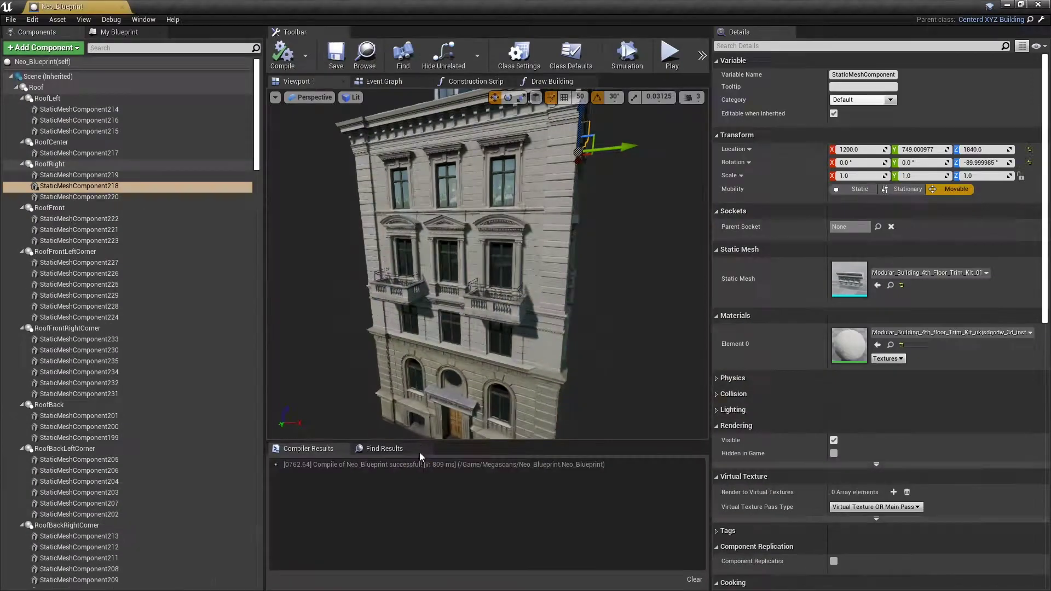
# Move the whole Base node group in the Draw Building function away from the MidSection group to make room.
pyautogui.click(474, 81)
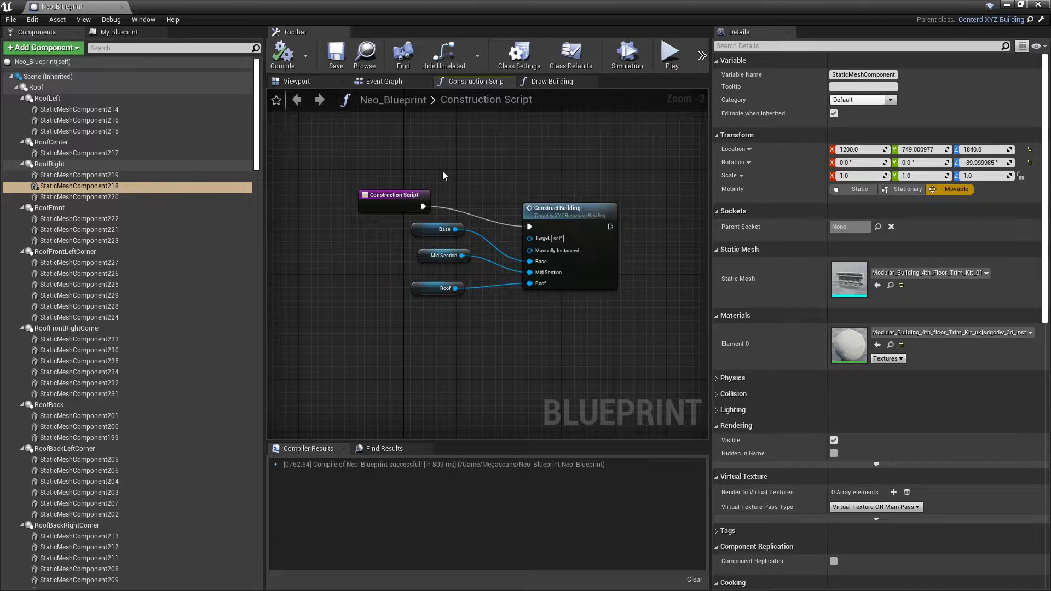
pyautogui.click(542, 83)
pyautogui.scroll(3, 395, 209)
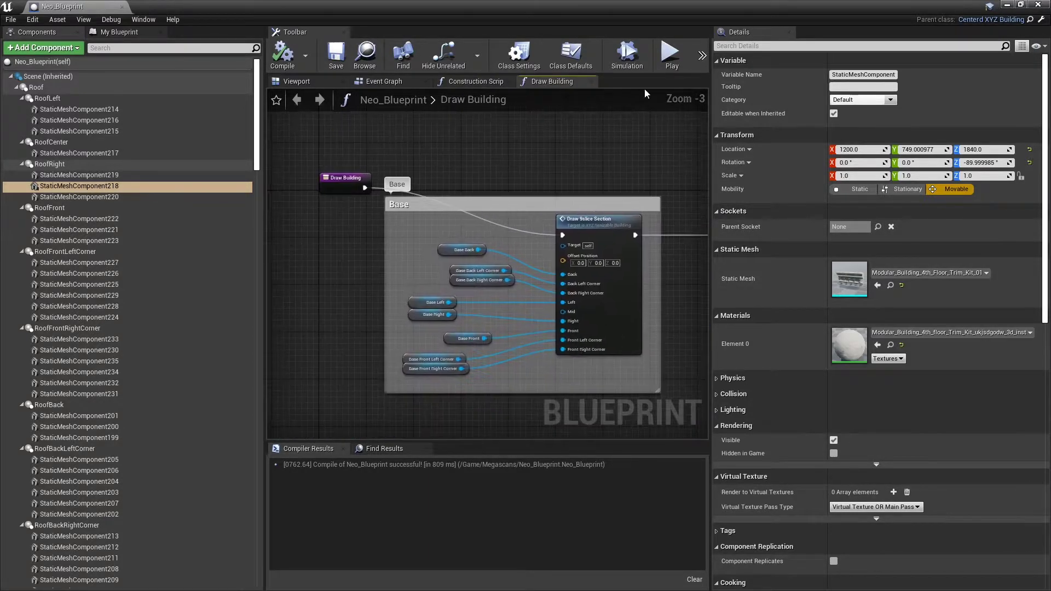
pyautogui.scroll(-2, 508, 145)
pyautogui.moveTo(463, 215); pyautogui.dragTo(581, 287)
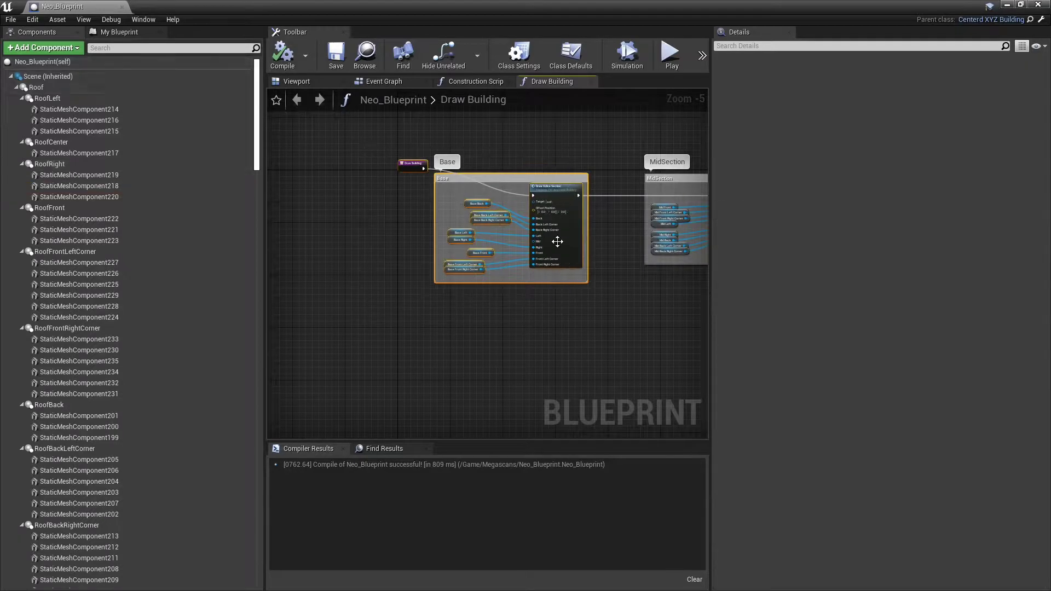
# Insert a Draw Centerd XSection node after the Base group's Draw 9slice Section node in the execution chain.
pyautogui.moveTo(565, 190)
pyautogui.mouseDown()
pyautogui.moveTo(430, 193)
pyautogui.moveTo(545, 221)
pyautogui.mouseUp()
pyautogui.write('d')
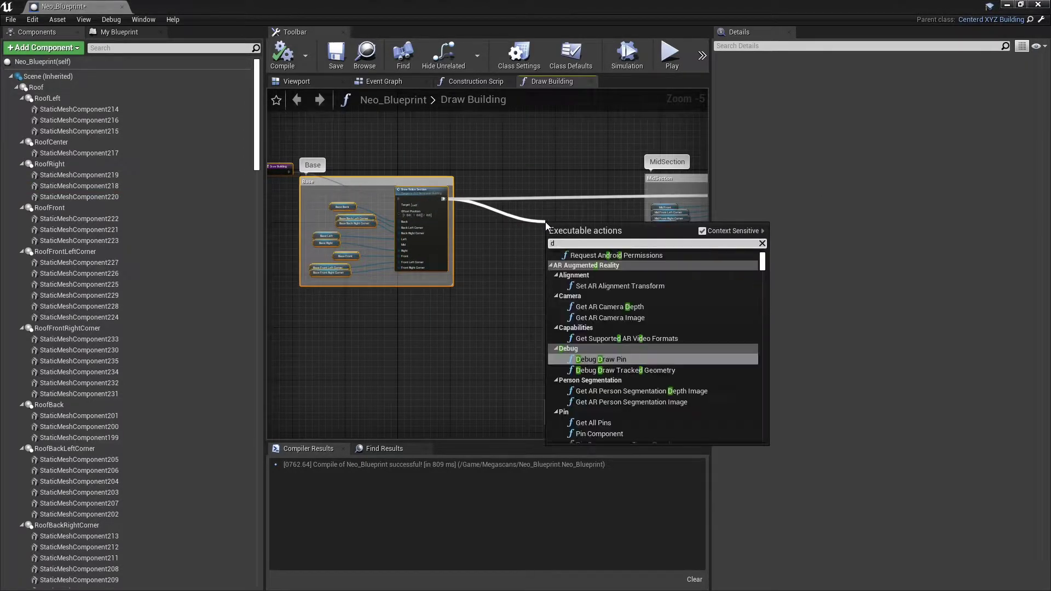
pyautogui.write('rawc')
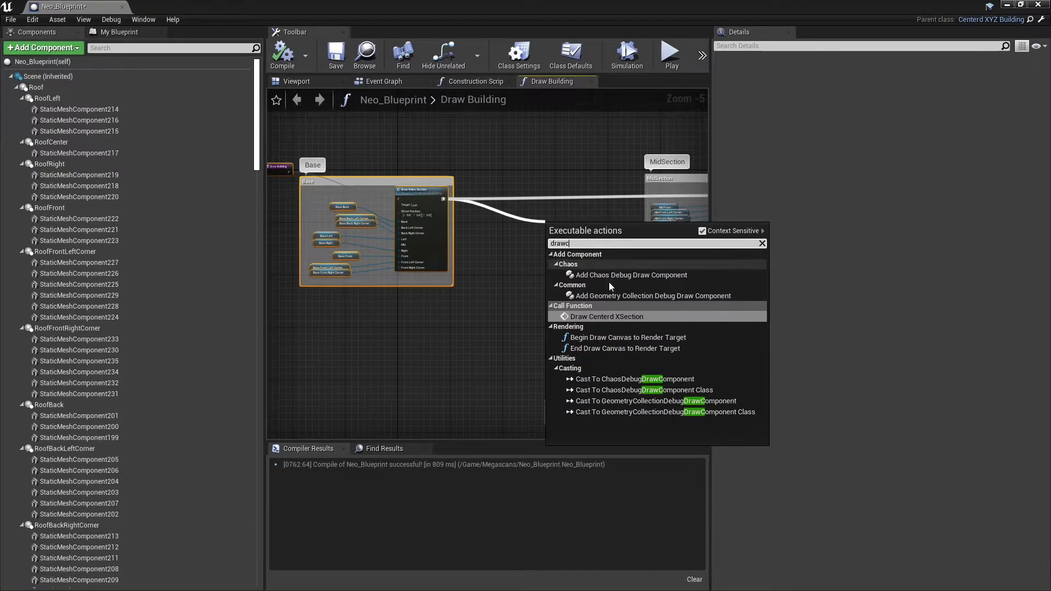
pyautogui.click(630, 316)
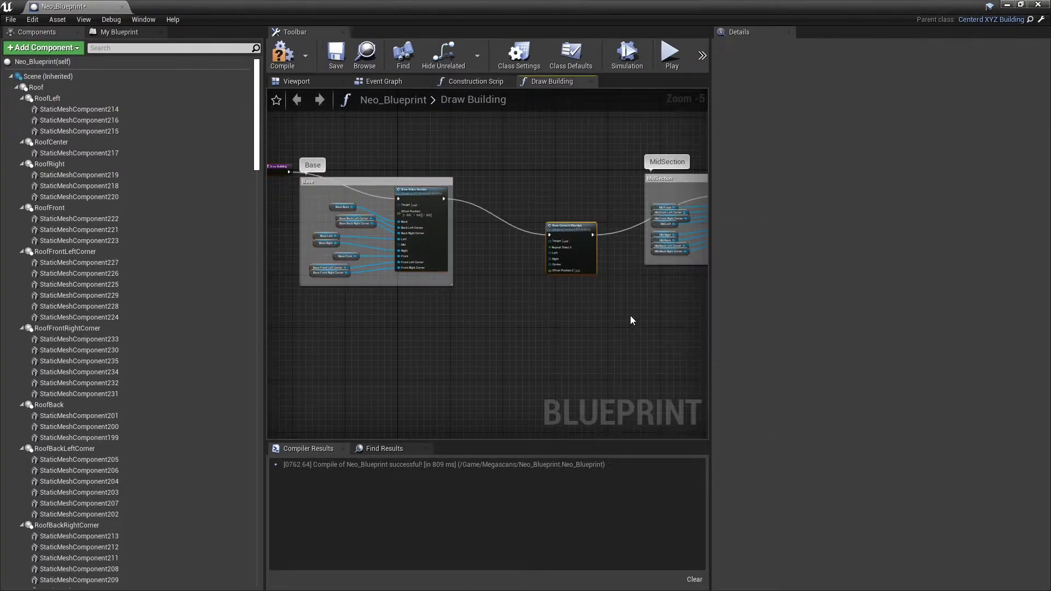
# Add a getter for the repeatTimesX variable and connect it to Repeat Times X on the Draw Centerd XSection node.
pyautogui.scroll(6, 570, 225)
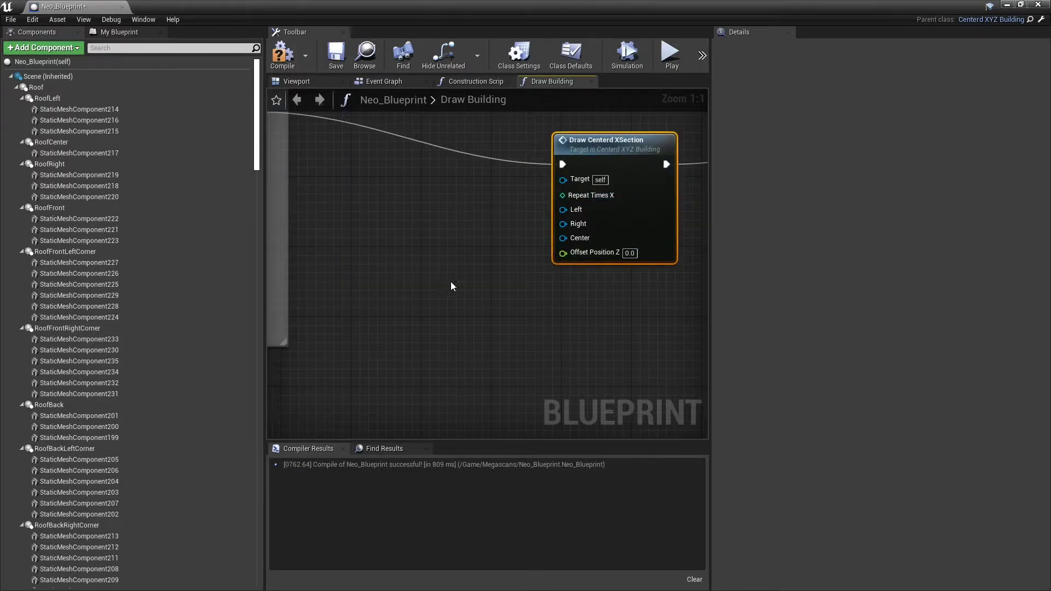
pyautogui.rightClick(512, 195)
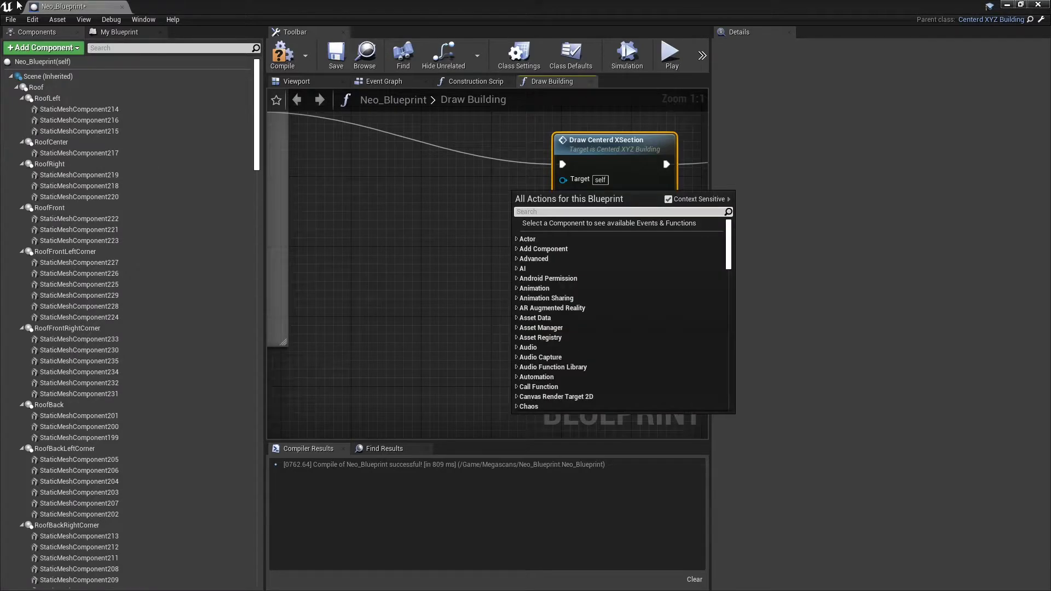
pyautogui.click(118, 32)
pyautogui.moveTo(46, 243); pyautogui.dragTo(405, 198)
pyautogui.click(466, 209)
pyautogui.moveTo(467, 209)
pyautogui.mouseDown()
pyautogui.moveTo(572, 218)
pyautogui.moveTo(563, 195)
pyautogui.mouseUp()
pyautogui.moveTo(420, 200); pyautogui.dragTo(463, 191)
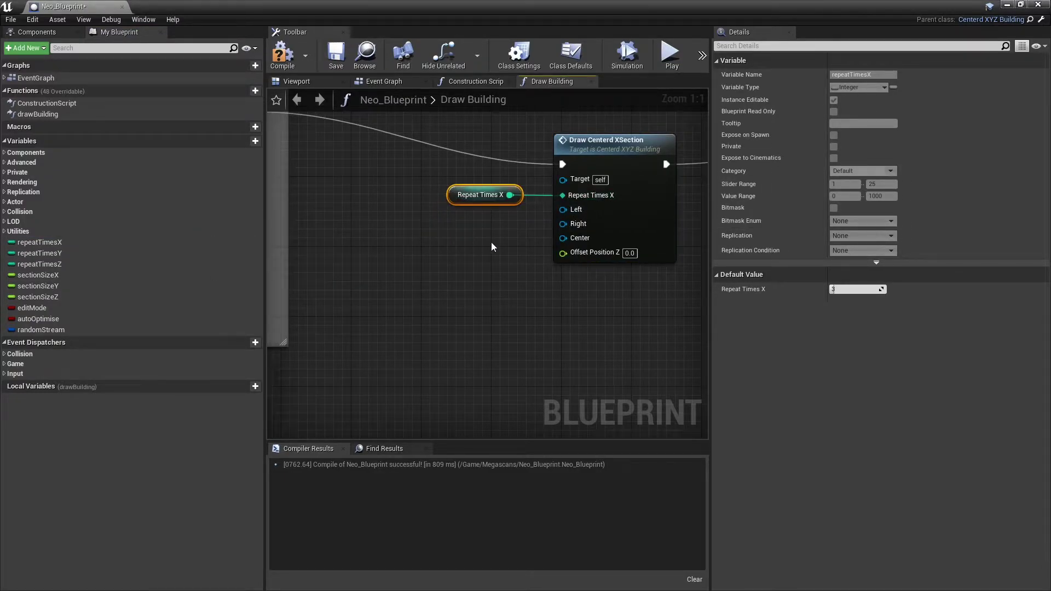
# Examine the Left, Right and Center inputs of the Draw Centerd XSection node and the Base group's component connections.
pyautogui.scroll(-2, 493, 247)
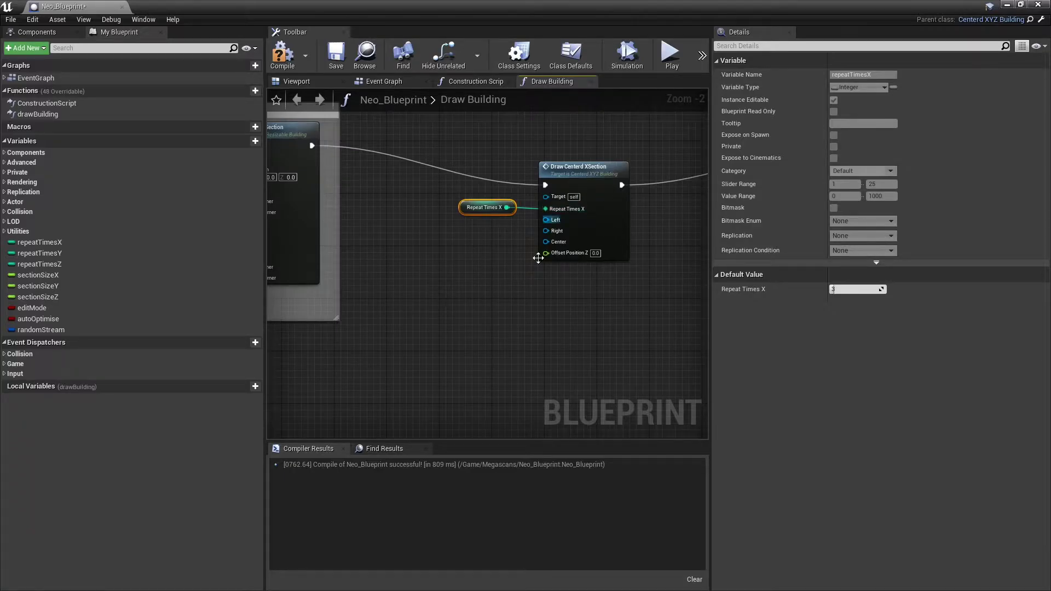
pyautogui.scroll(1, 476, 251)
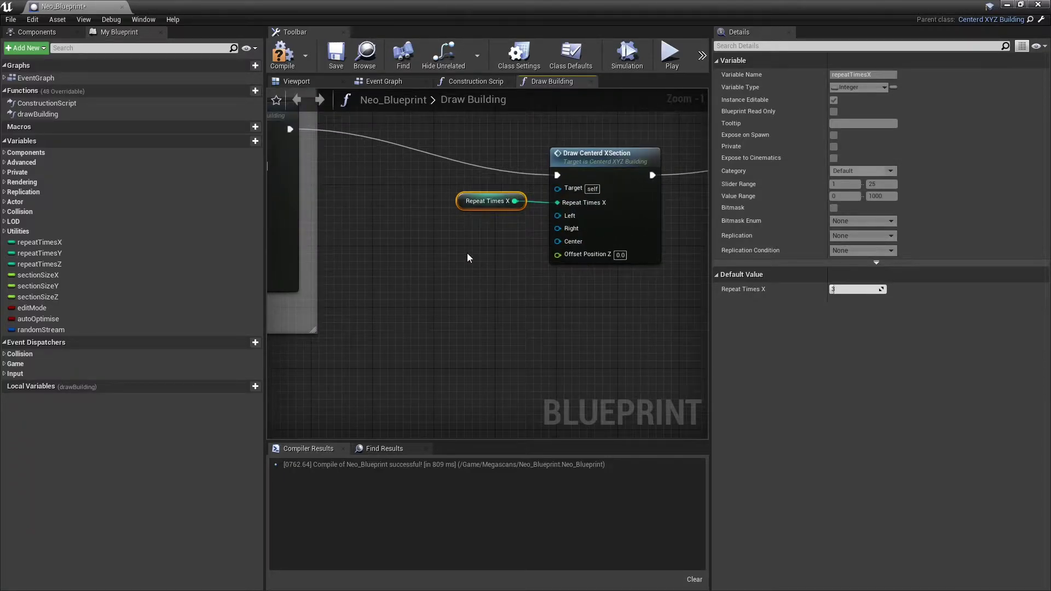
pyautogui.scroll(-3, 467, 253)
pyautogui.scroll(2, 467, 253)
pyautogui.scroll(-1, 467, 253)
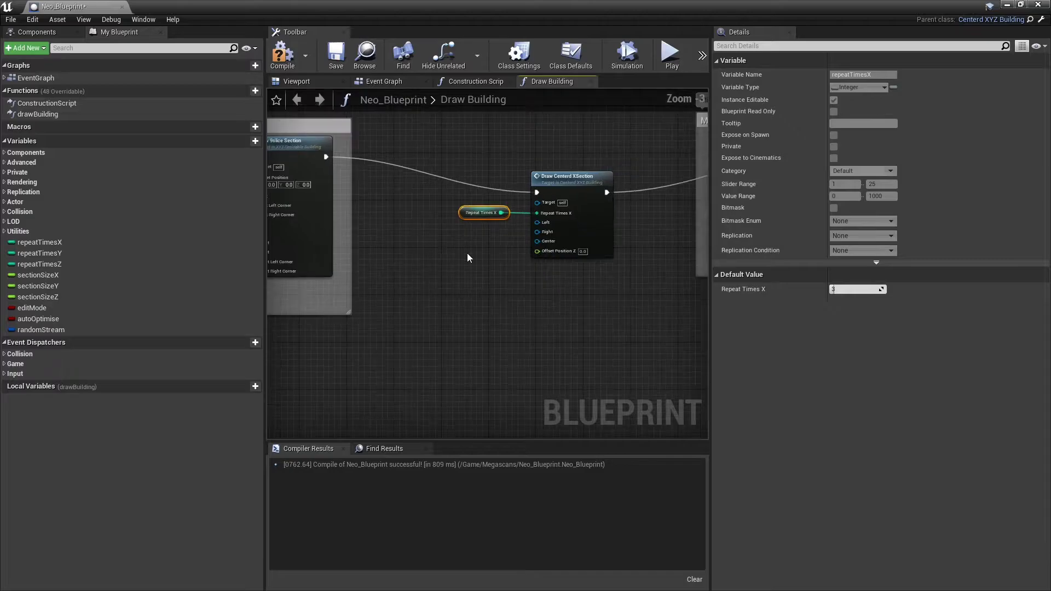
pyautogui.moveTo(462, 252); pyautogui.dragTo(521, 249, button='right')
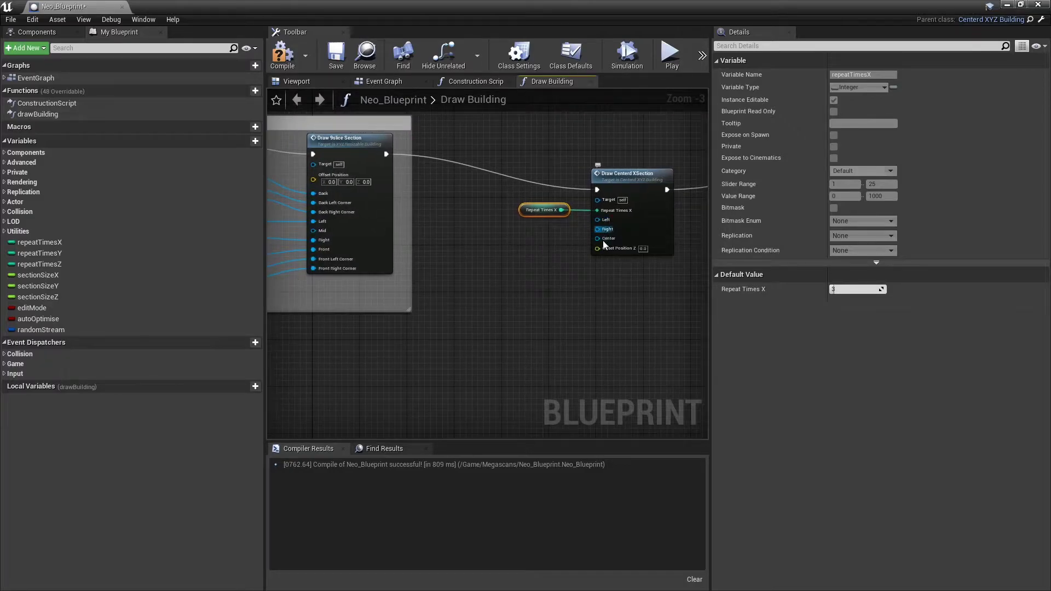
pyautogui.moveTo(603, 241); pyautogui.dragTo(600, 268, button='right')
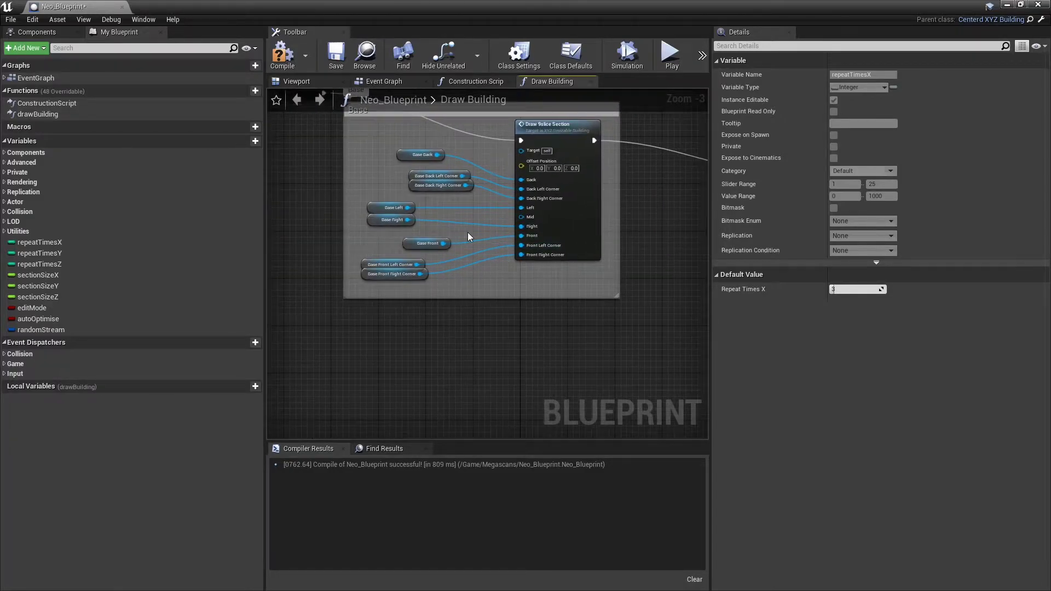
# Reconnect the Base Front getter from the Draw 9slice Section's Front input to the Center input of the Draw Centerd XSection node.
pyautogui.moveTo(486, 205); pyautogui.dragTo(529, 208, button='right')
pyautogui.click(296, 81)
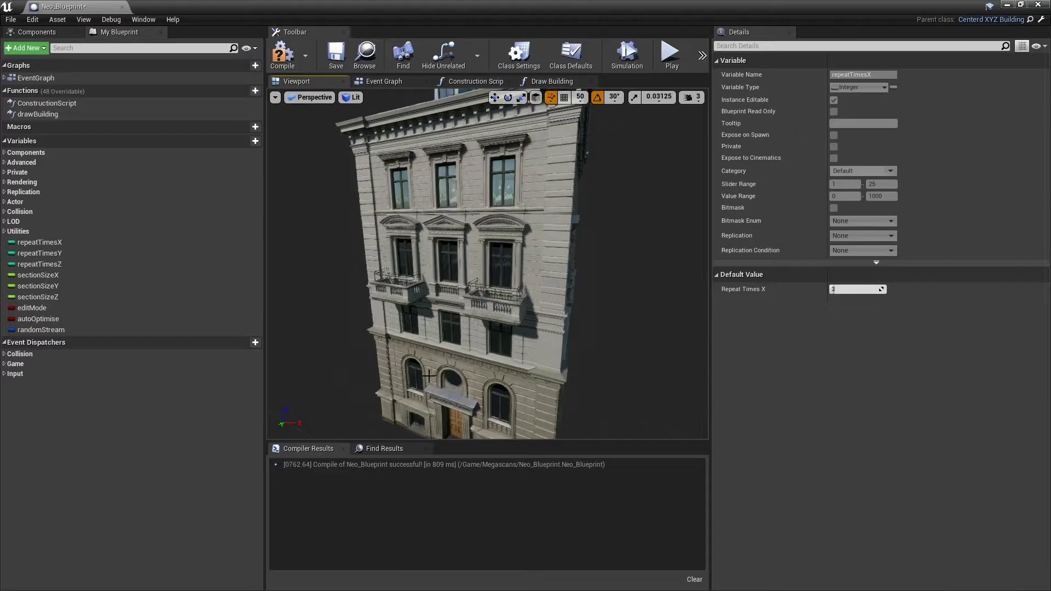
pyautogui.click(536, 85)
pyautogui.scroll(-3, 659, 235)
pyautogui.scroll(3, 464, 260)
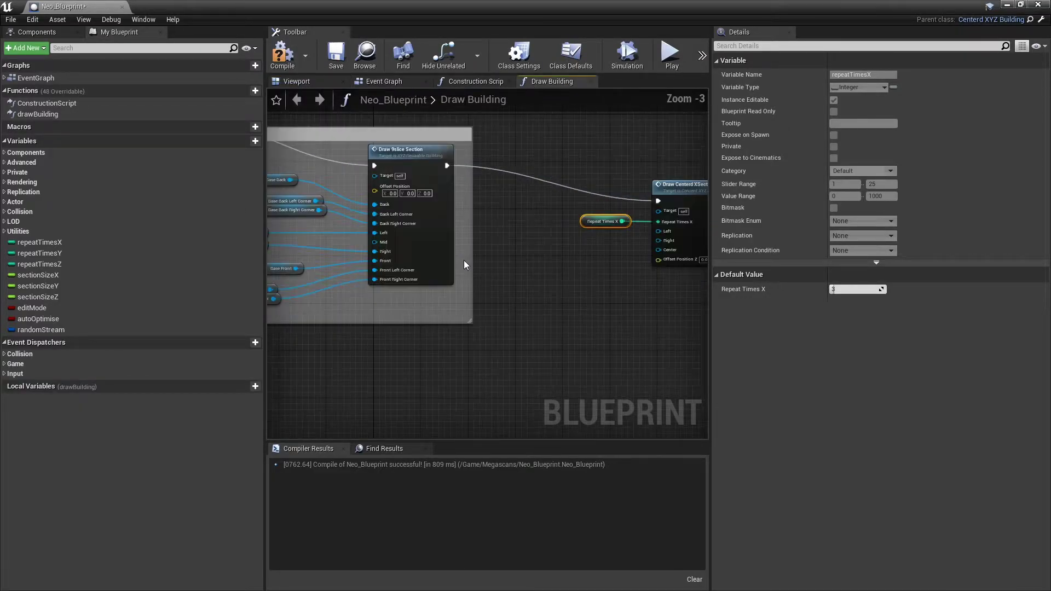
pyautogui.moveTo(541, 251); pyautogui.dragTo(621, 248, button='right')
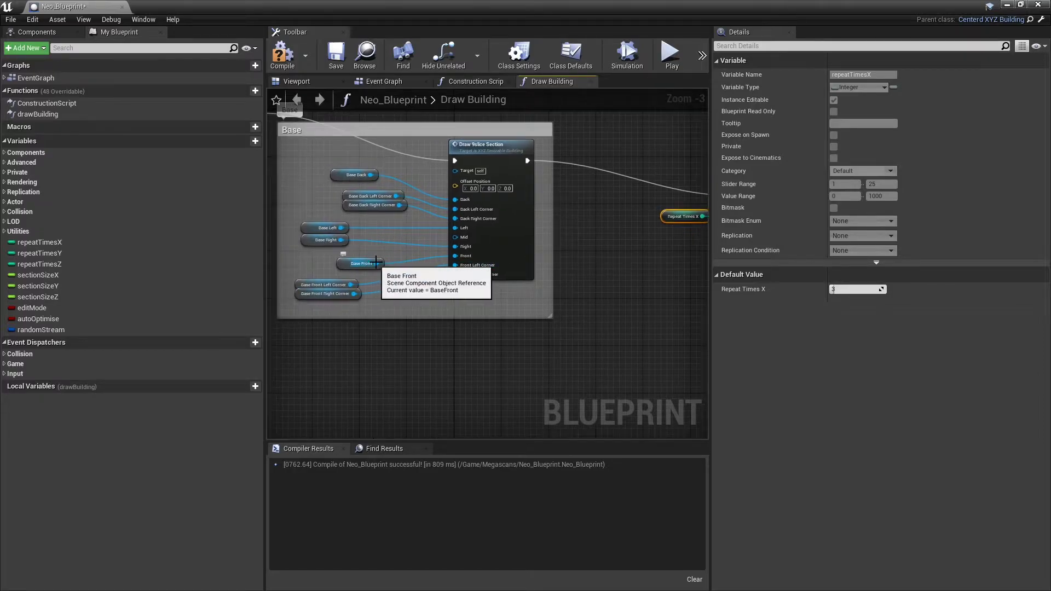
pyautogui.moveTo(377, 263)
pyautogui.mouseDown()
pyautogui.moveTo(607, 282)
pyautogui.moveTo(552, 248)
pyautogui.mouseUp()
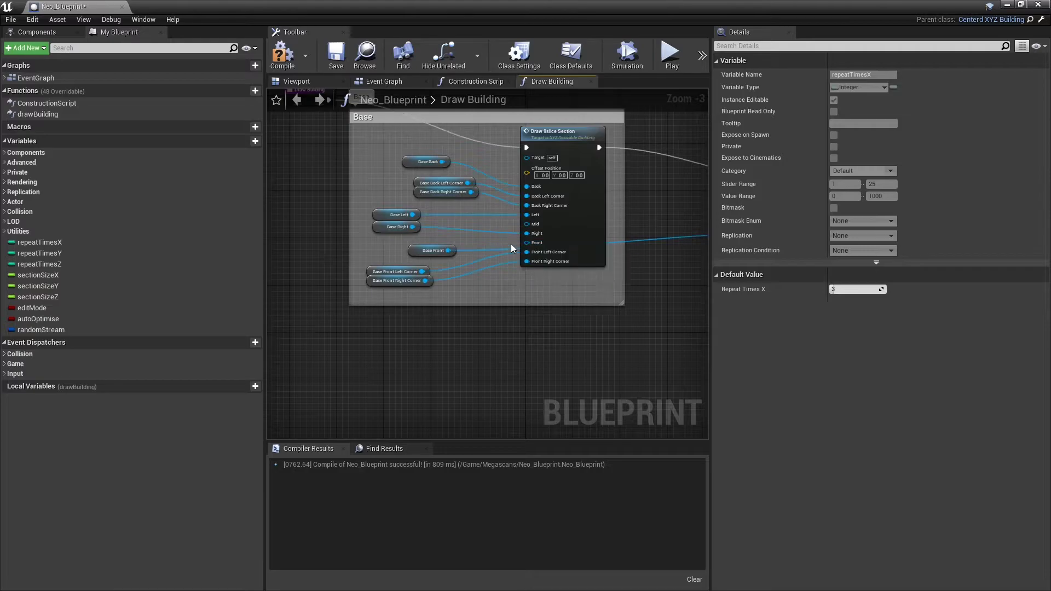
pyautogui.moveTo(433, 251)
pyautogui.mouseDown()
pyautogui.moveTo(707, 267)
pyautogui.moveTo(700, 254)
pyautogui.moveTo(638, 245)
pyautogui.mouseUp()
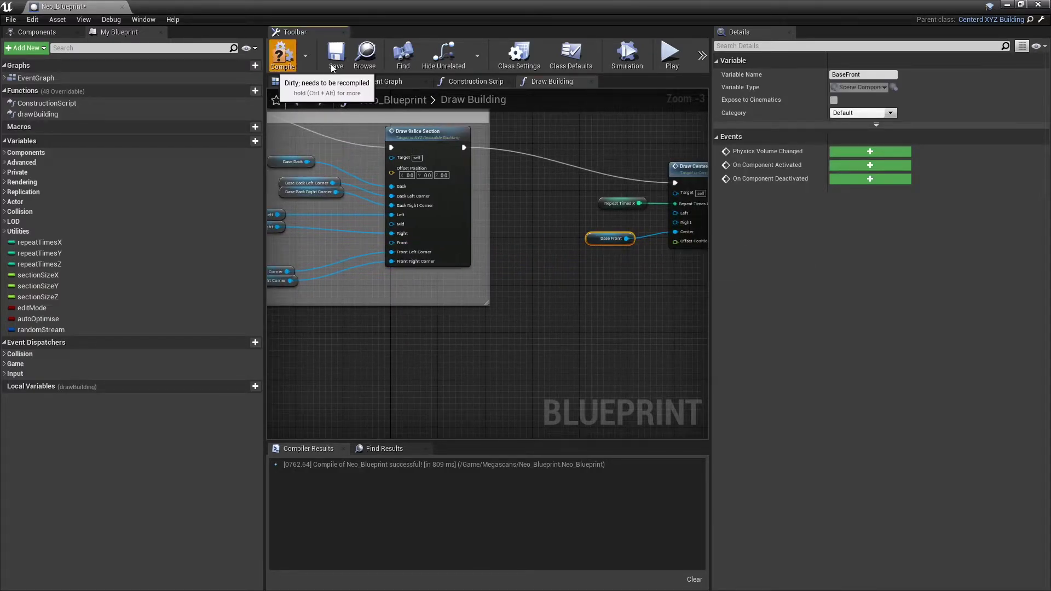
# Compile Neo_Blueprint and inspect the front of the placed building's base in the level editor.
pyautogui.click(1008, 5)
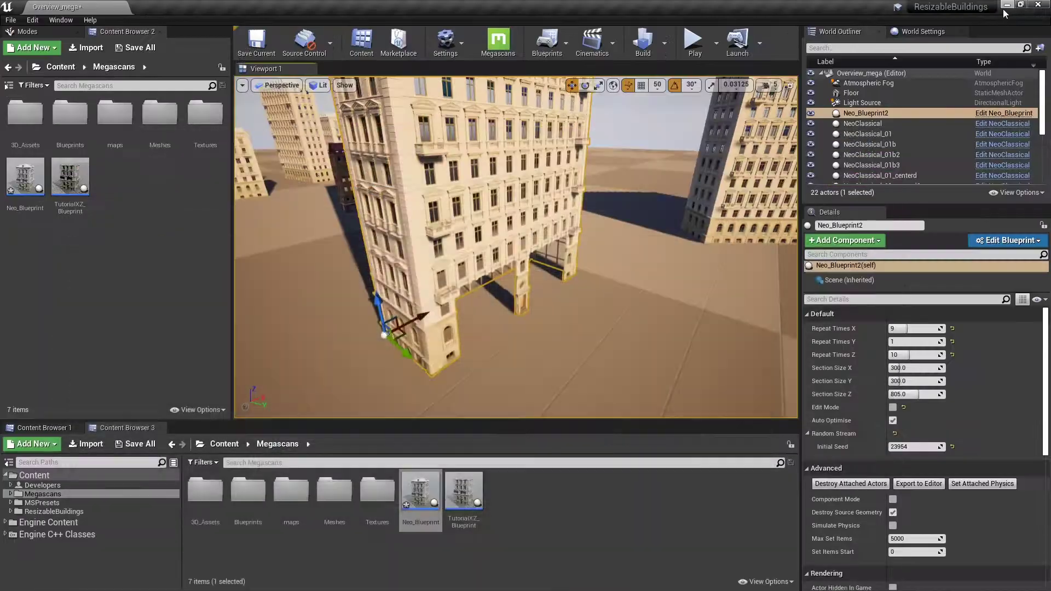
pyautogui.moveTo(589, 291); pyautogui.dragTo(493, 350, button='right')
pyautogui.press('f')
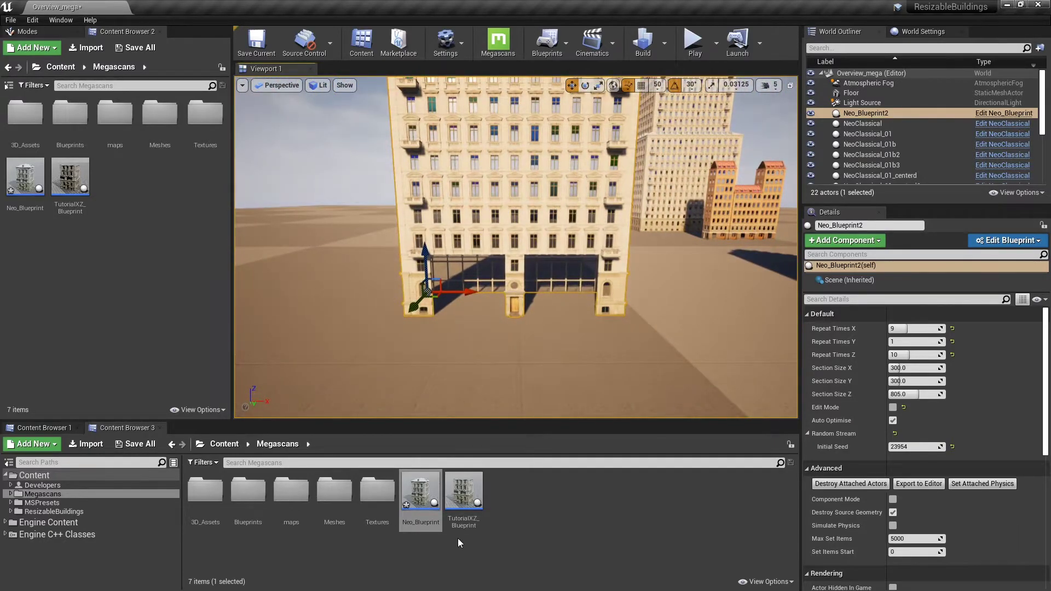
pyautogui.doubleClick(421, 491)
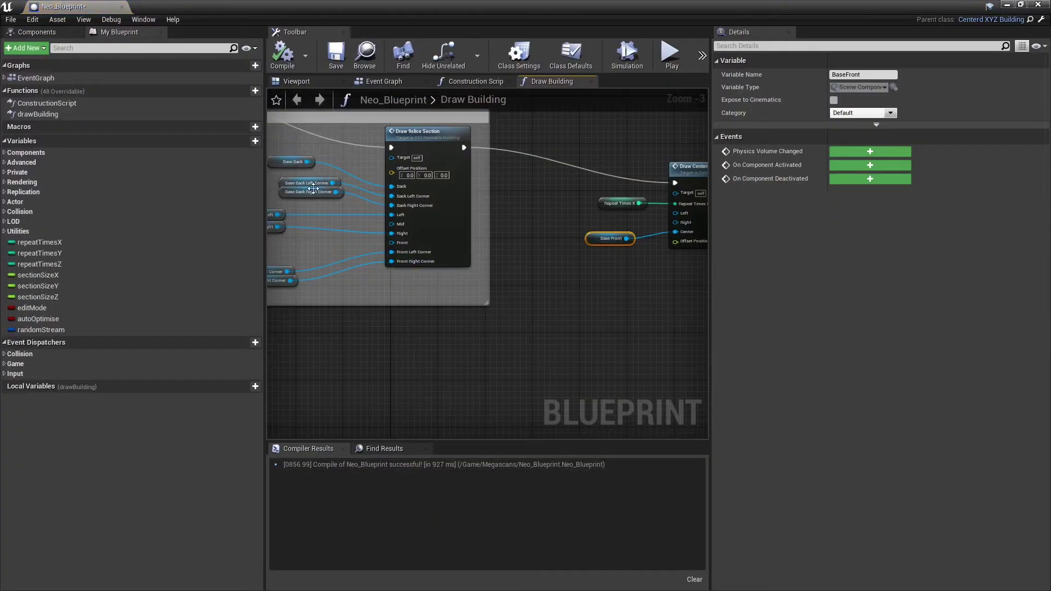
# Collapse the BaseBackRightCorner, BaseBackLeftCorner, BaseFrontRightCorner and BaseFrontLeftCorner groups in the blueprint's component hierarchy.
pyautogui.click(43, 32)
pyautogui.moveTo(256, 159); pyautogui.dragTo(253, 581)
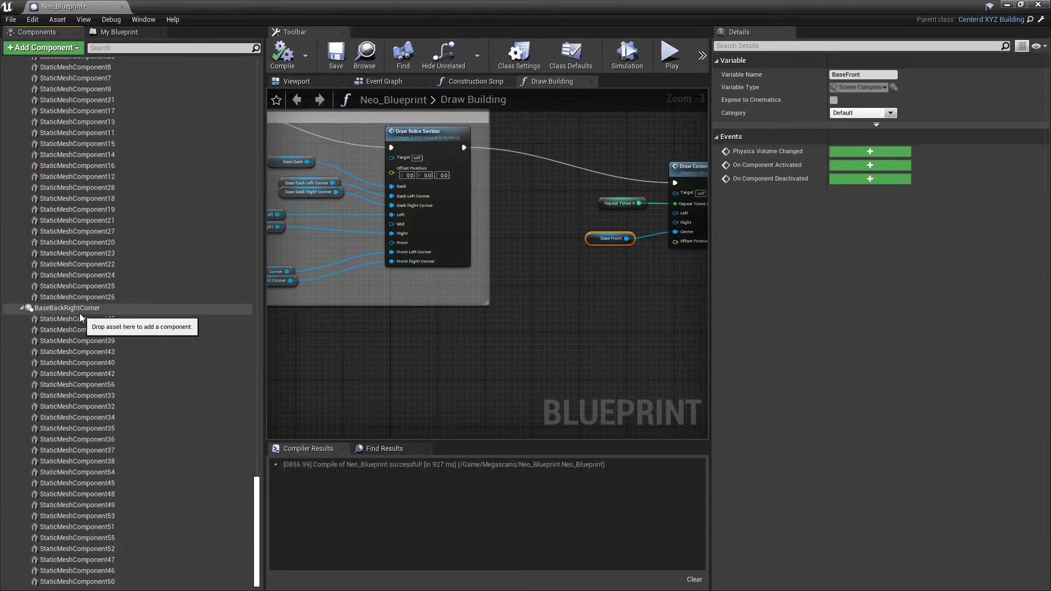
pyautogui.click(22, 308)
pyautogui.click(22, 297)
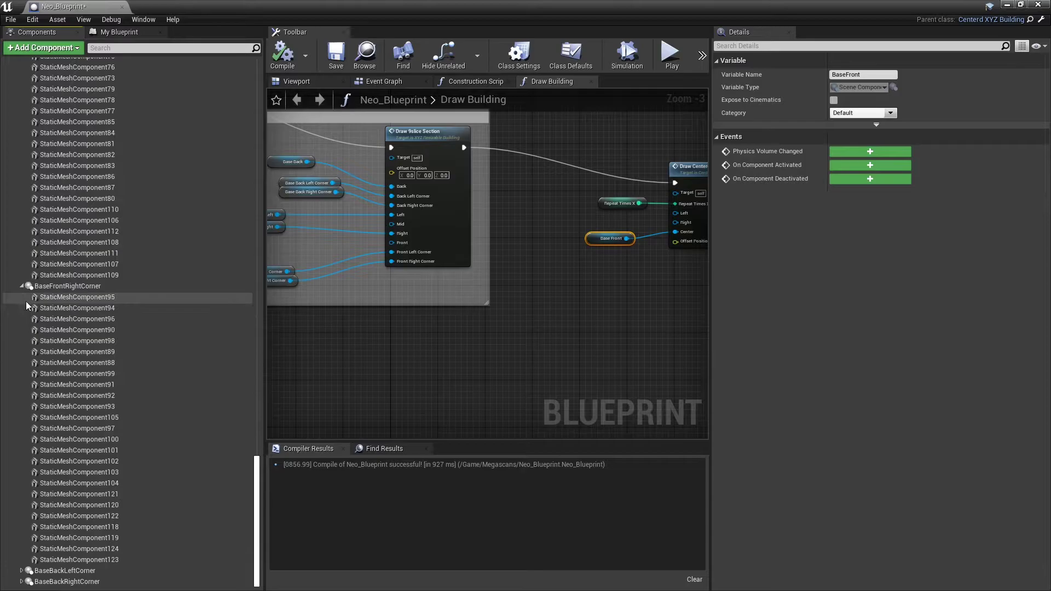
pyautogui.click(311, 82)
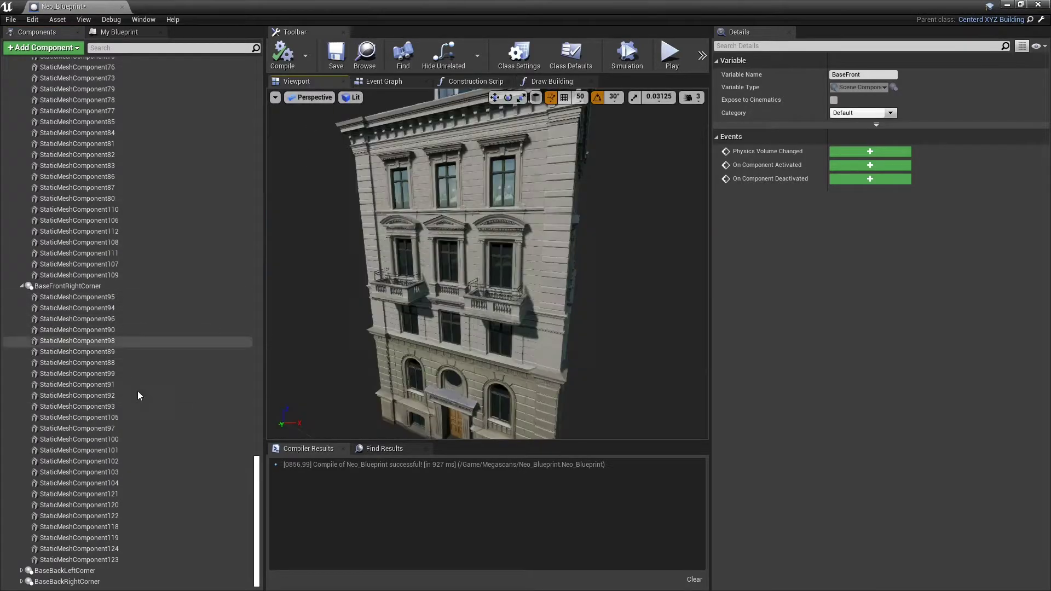
pyautogui.click(22, 286)
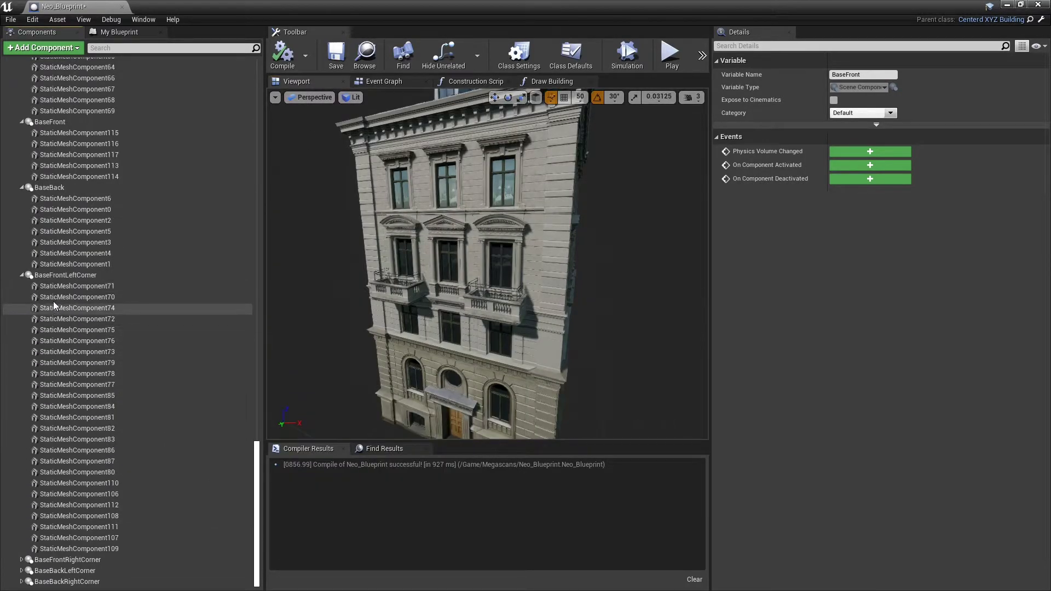
pyautogui.click(22, 275)
pyautogui.scroll(6, 104, 277)
pyautogui.scroll(-3, 104, 277)
# Add a Scene component named BaseFrontLeft under the Base component.
pyautogui.click(71, 263)
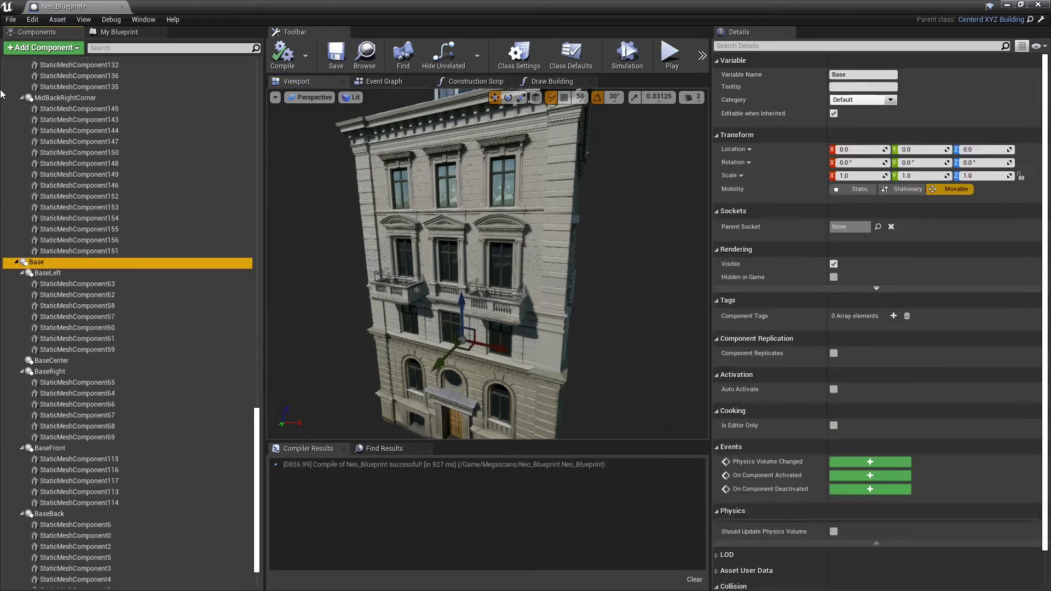
pyautogui.click(44, 47)
pyautogui.click(60, 169)
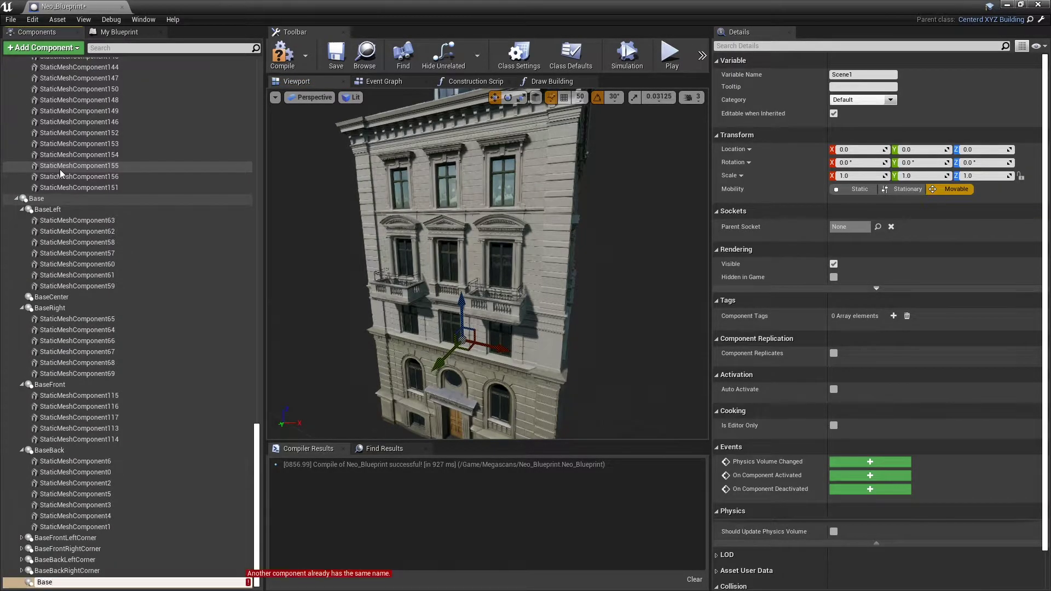
pyautogui.press('Return')
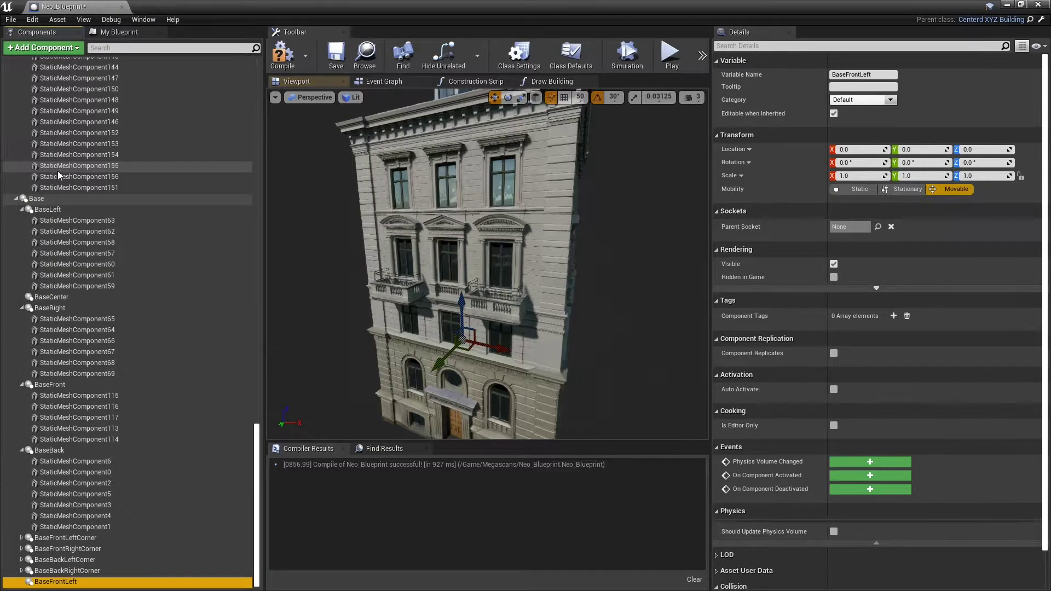
# Duplicate BaseFrontLeft under the name BaseFrontRight and delete the BaseCenter component.
pyautogui.rightClick(70, 584)
pyautogui.click(107, 518)
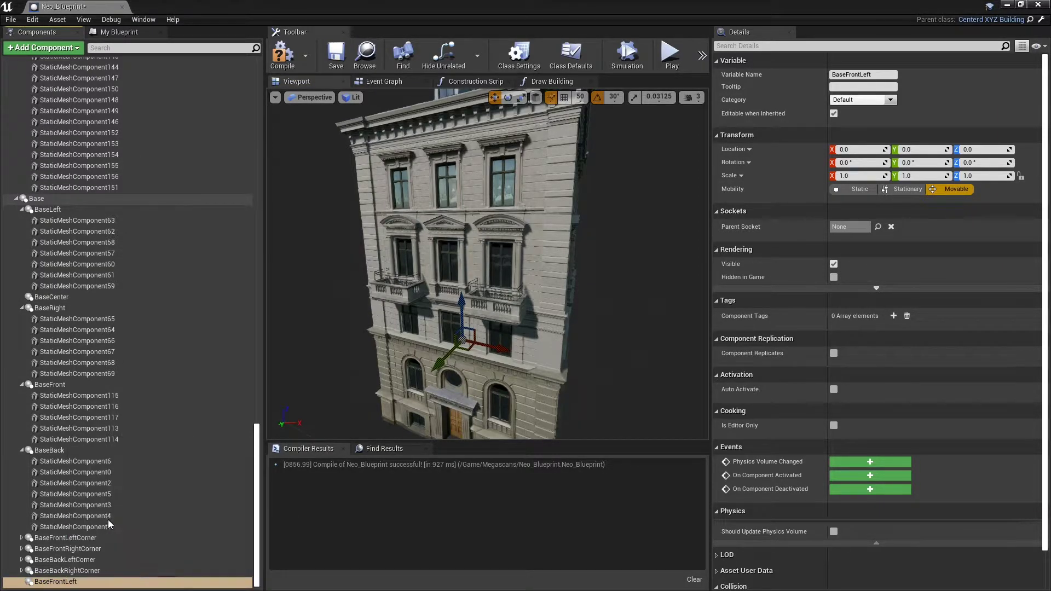
pyautogui.press('BackSpace')
pyautogui.press('BackSpace')
pyautogui.press('BackSpace')
pyautogui.press('BackSpace')
pyautogui.press('BackSpace')
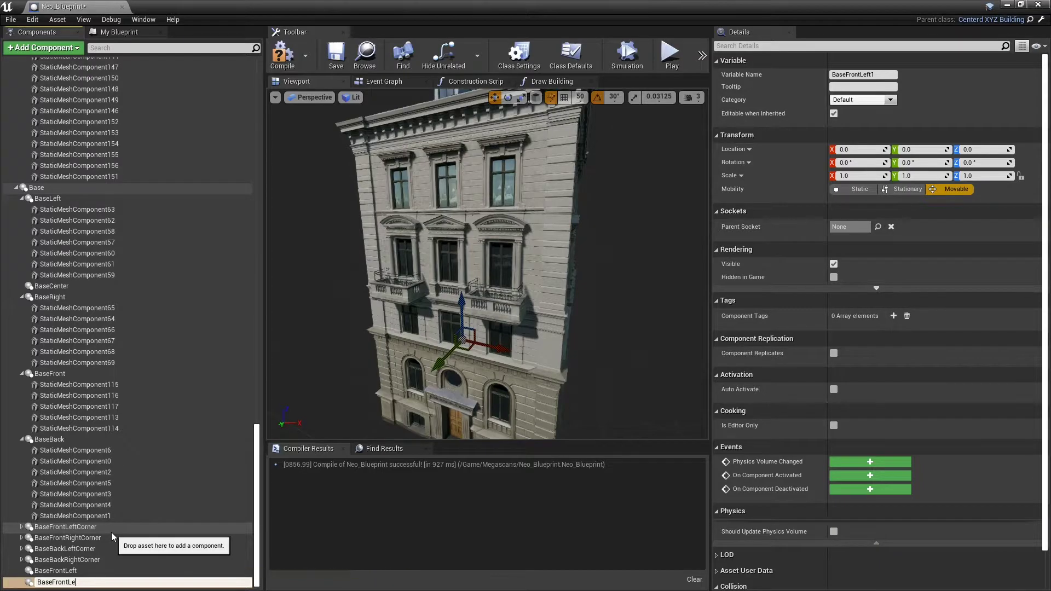
pyautogui.write('Righ')
pyautogui.write('t')
pyautogui.press('Return')
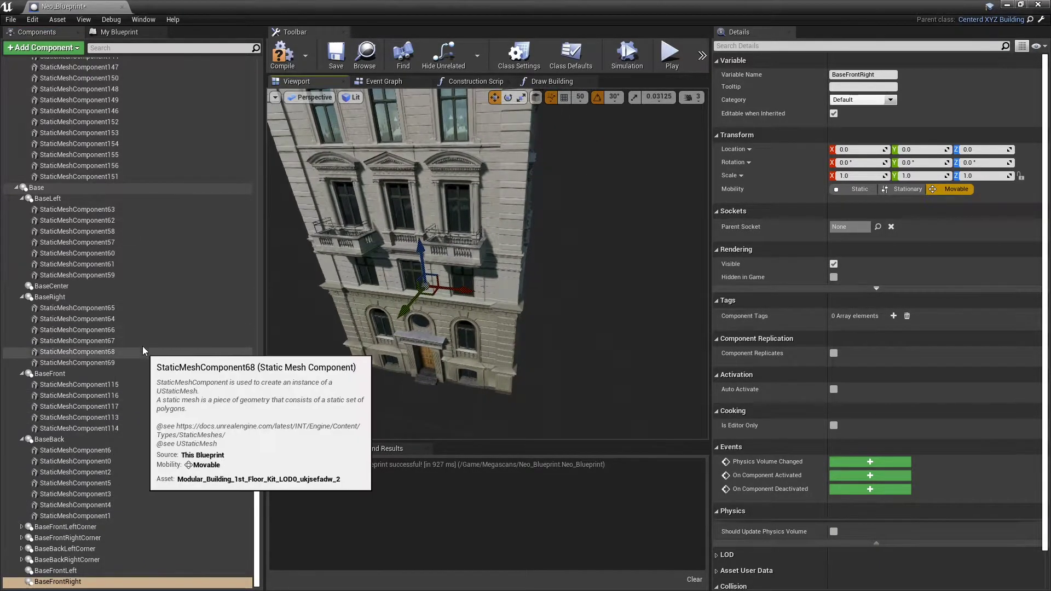
pyautogui.click(55, 286)
pyautogui.press('Delete')
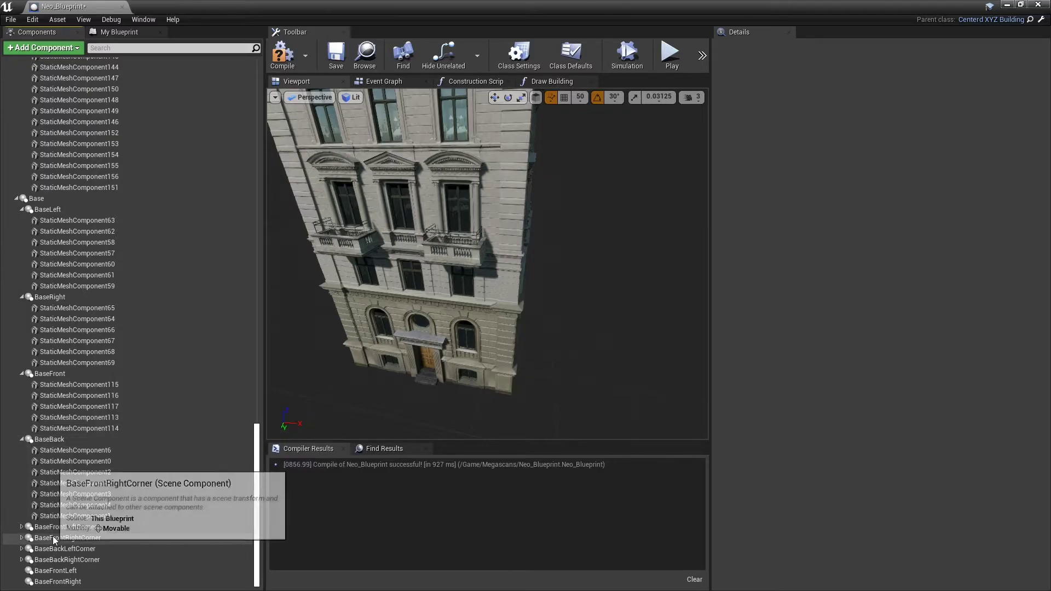
# Move the meshes StaticMeshComponent106 through StaticMeshComponent109 at the end of the BaseFrontLeftCorner group into BaseFrontLeft.
pyautogui.click(21, 527)
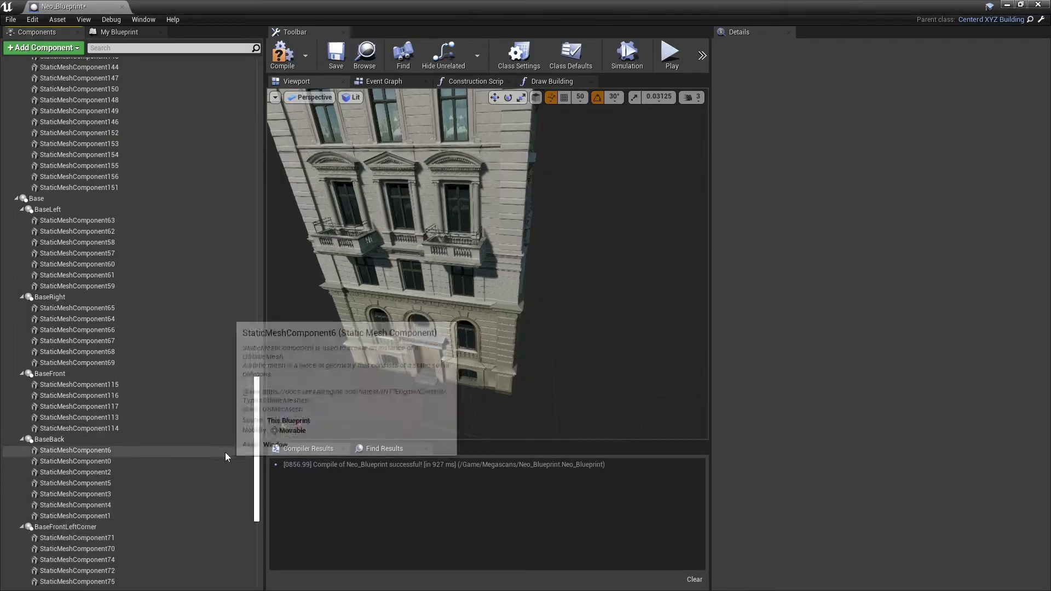
pyautogui.scroll(-5, 225, 452)
pyautogui.scroll(-1, 225, 453)
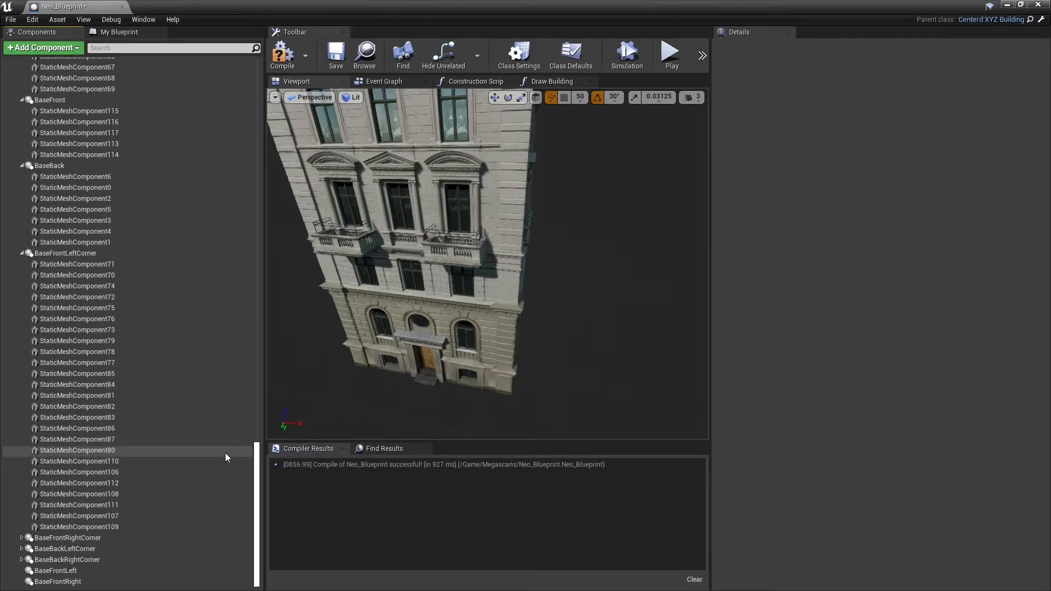
pyautogui.click(135, 524)
pyautogui.keyDown('shift'); pyautogui.click(137, 471); pyautogui.keyUp('shift')
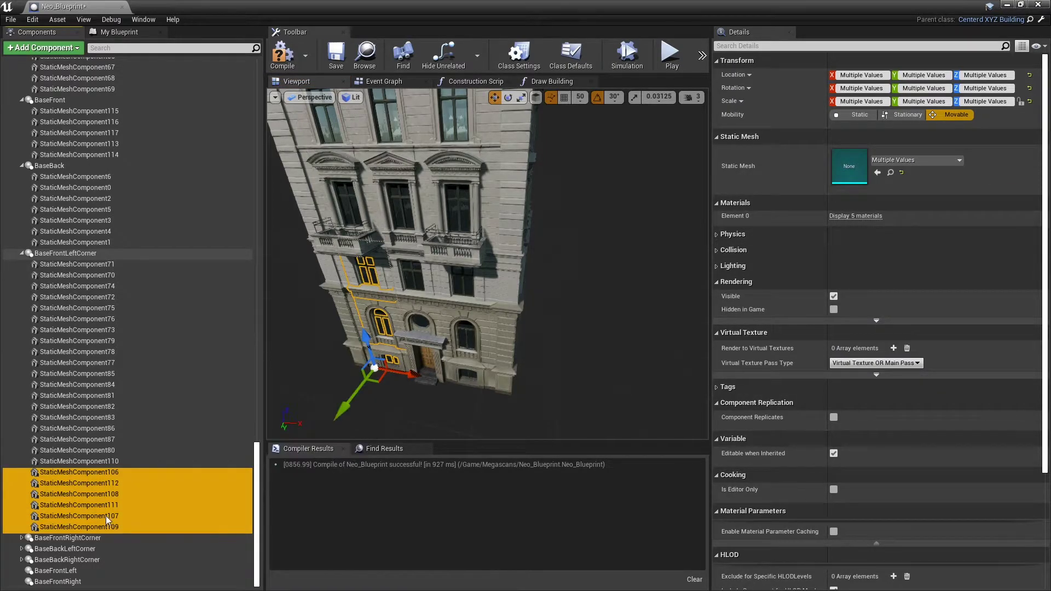
pyautogui.moveTo(106, 531); pyautogui.dragTo(113, 570)
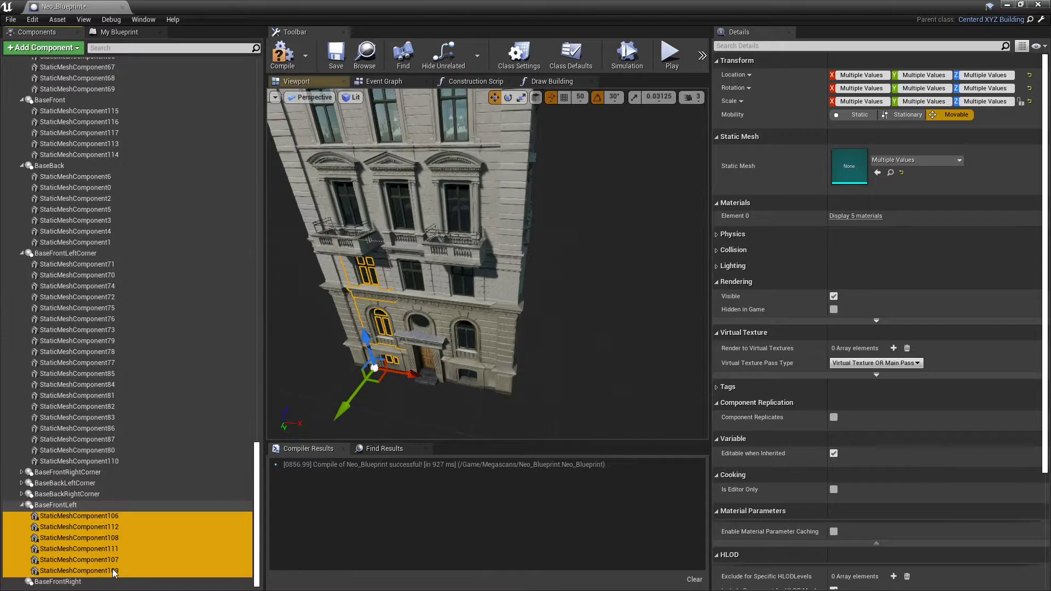
# Hide the BaseFrontLeft meshes, move the leftover window StaticMeshComponent110 into BaseFrontLeft, and hide it too.
pyautogui.click(834, 296)
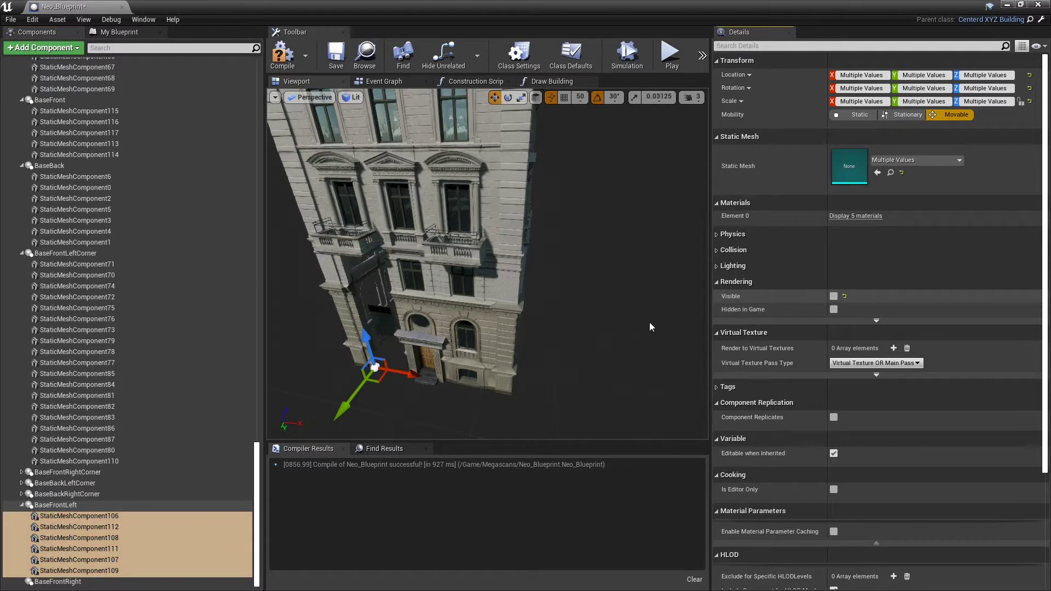
pyautogui.scroll(2, 400, 262)
pyautogui.moveTo(457, 364)
pyautogui.mouseDown(button='right')
pyautogui.moveTo(416, 427)
pyautogui.moveTo(457, 364)
pyautogui.mouseUp(button='right')
pyautogui.press('w')
pyautogui.click(454, 293)
pyautogui.moveTo(77, 461); pyautogui.dragTo(75, 510)
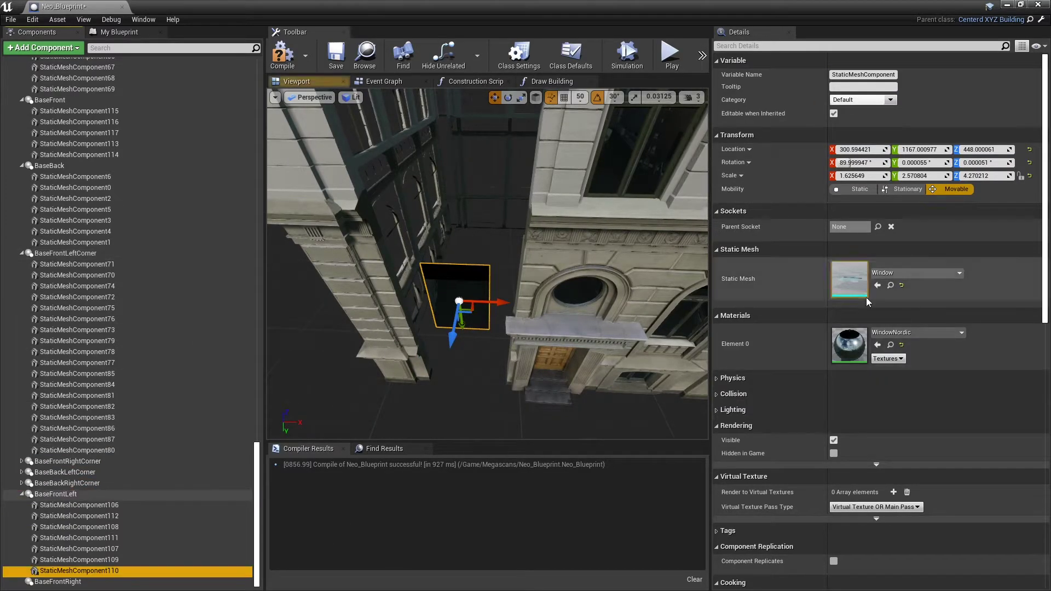
pyautogui.click(833, 440)
pyautogui.moveTo(307, 361)
pyautogui.mouseDown(button='right')
pyautogui.moveTo(312, 296)
pyautogui.moveTo(307, 361)
pyautogui.mouseUp(button='right')
pyautogui.press('s')
# Make all meshes under BaseFrontLeft visible, then compile the blueprint and check the building in the level editor.
pyautogui.click(104, 505)
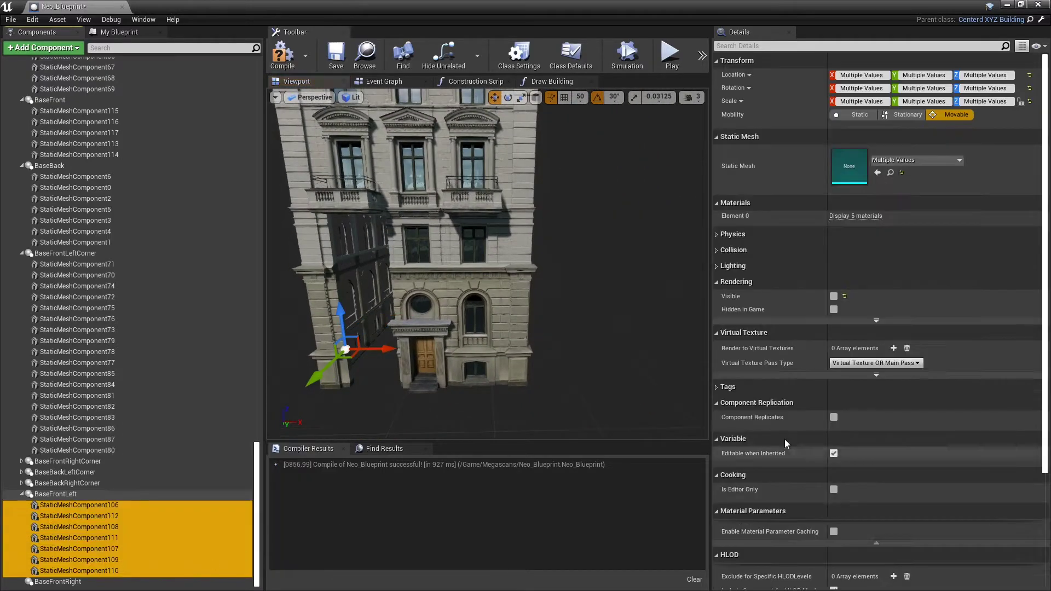
pyautogui.click(834, 296)
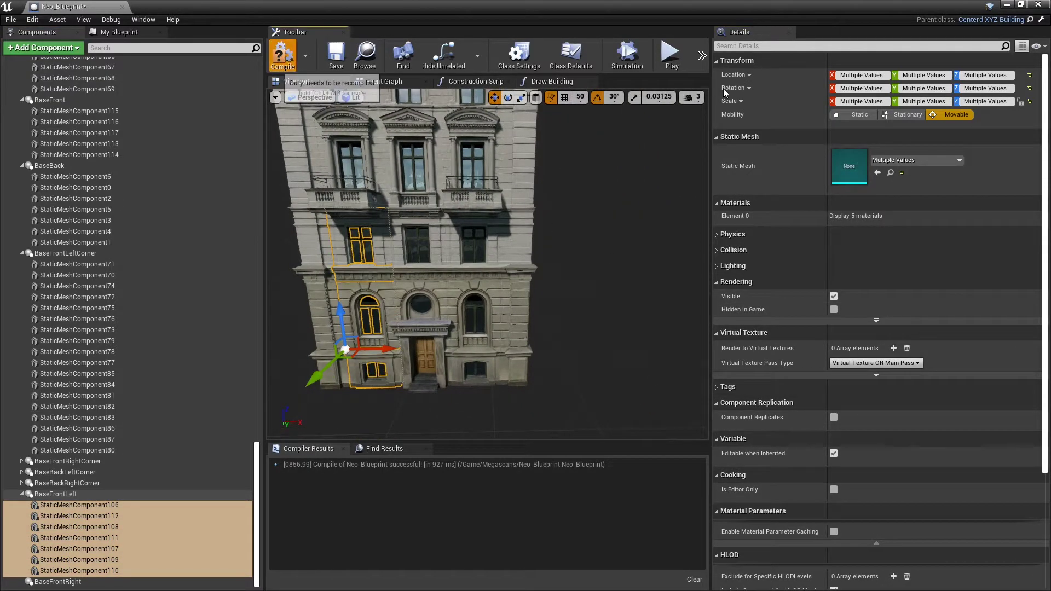
pyautogui.click(1007, 5)
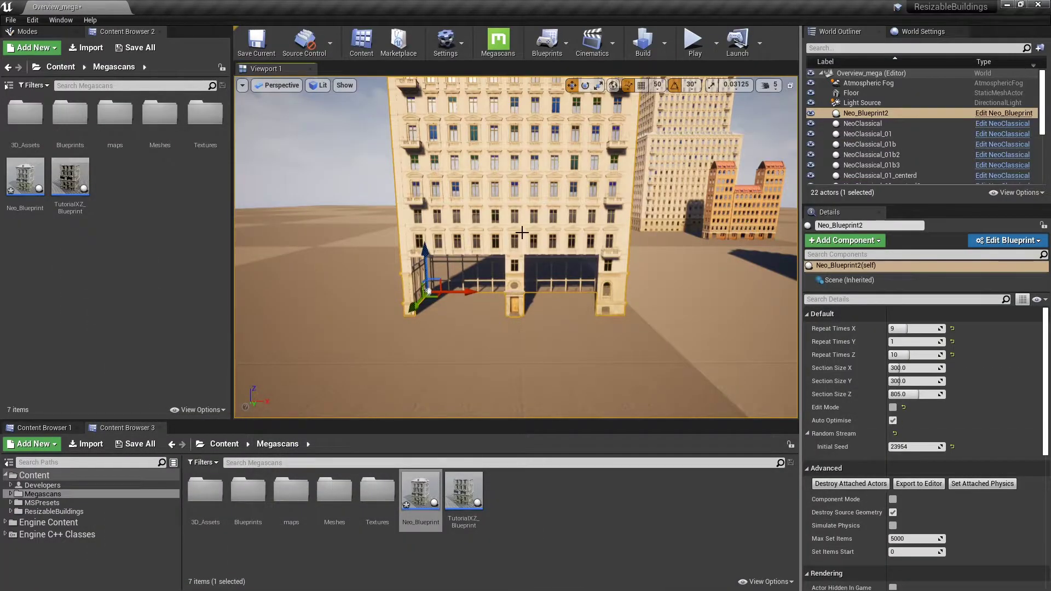
pyautogui.doubleClick(425, 494)
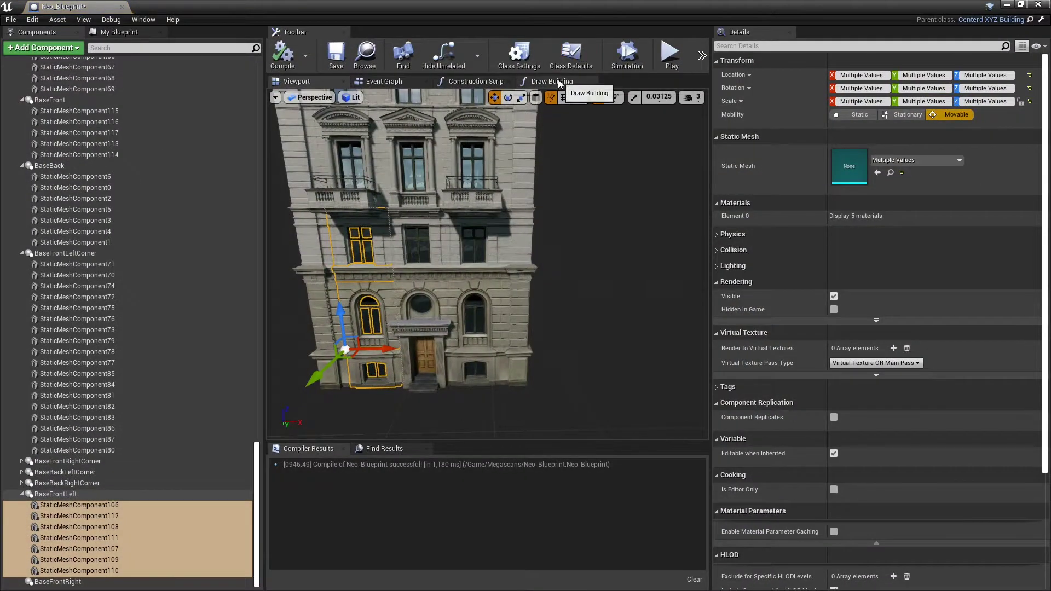
# Add a getter for BaseFrontLeft in the Draw Building function and connect it to Left on the Draw Centerd XSection node.
pyautogui.click(556, 82)
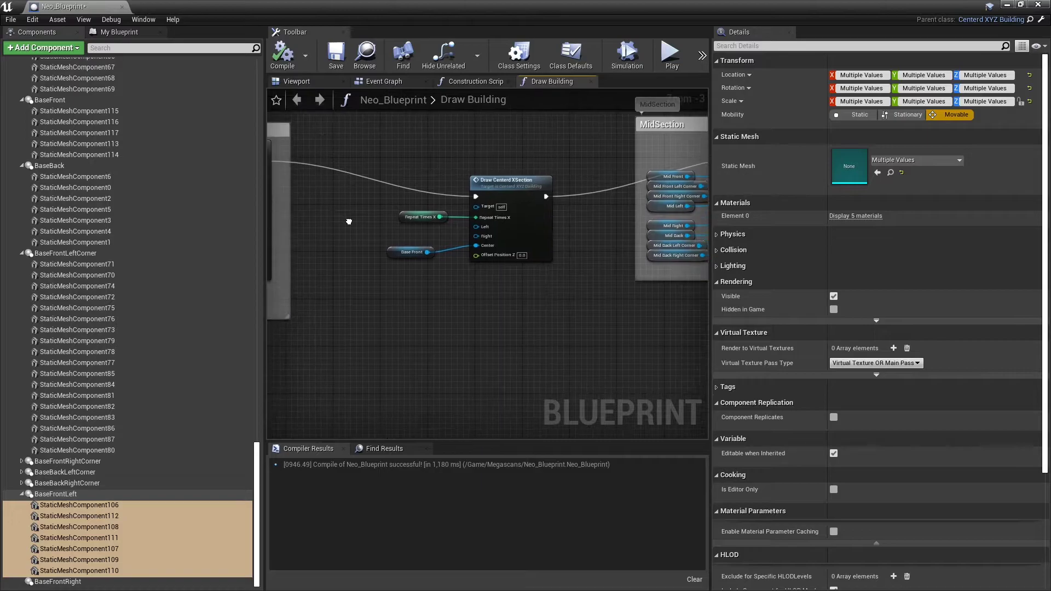
pyautogui.moveTo(57, 494); pyautogui.dragTo(394, 225)
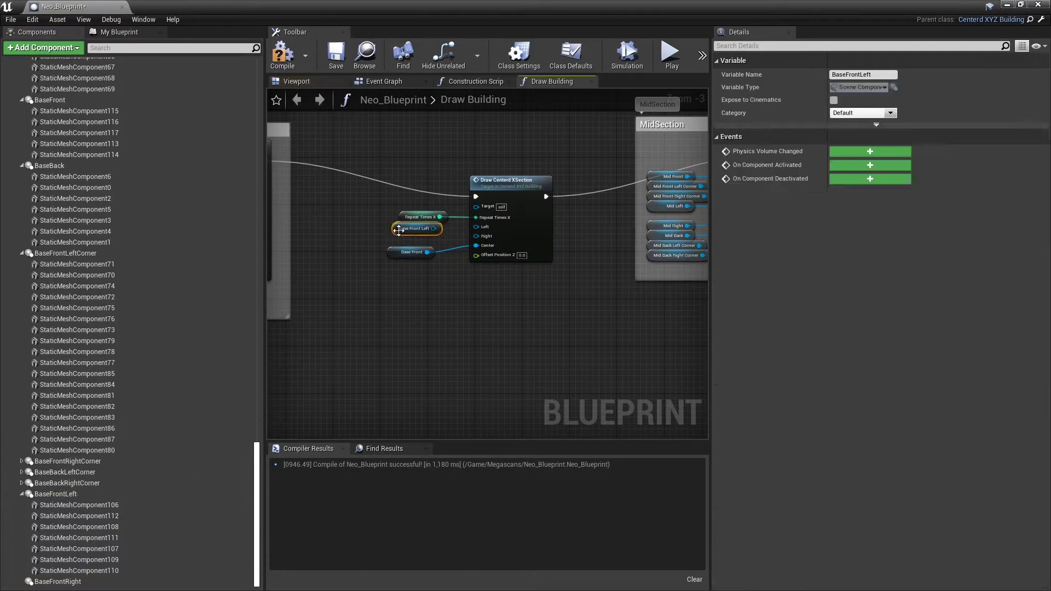
pyautogui.moveTo(505, 224); pyautogui.dragTo(506, 223)
pyautogui.moveTo(44, 582); pyautogui.dragTo(393, 232)
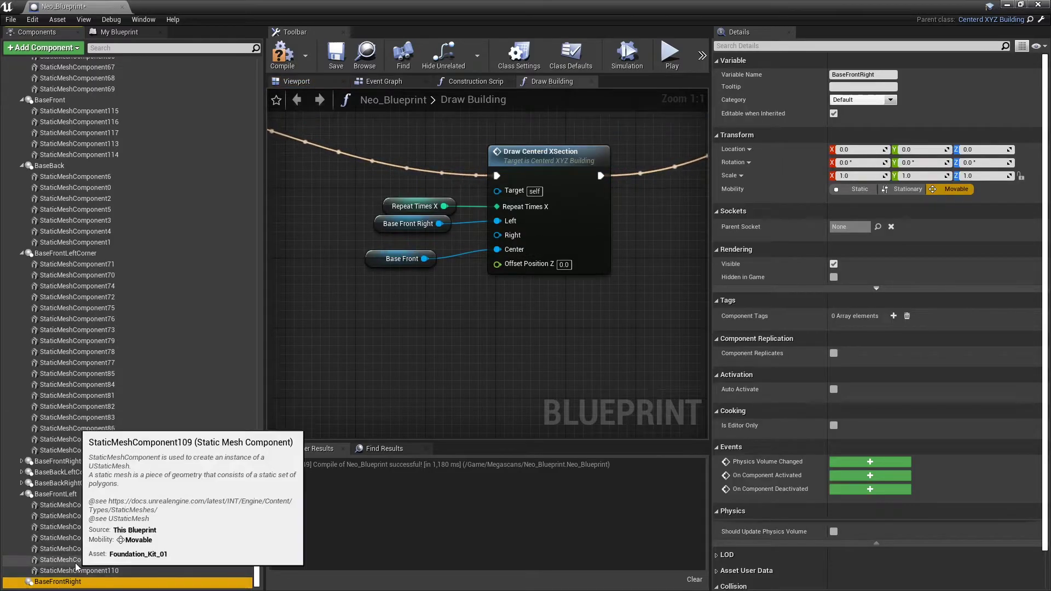
pyautogui.click(82, 493)
pyautogui.moveTo(141, 494); pyautogui.dragTo(421, 231)
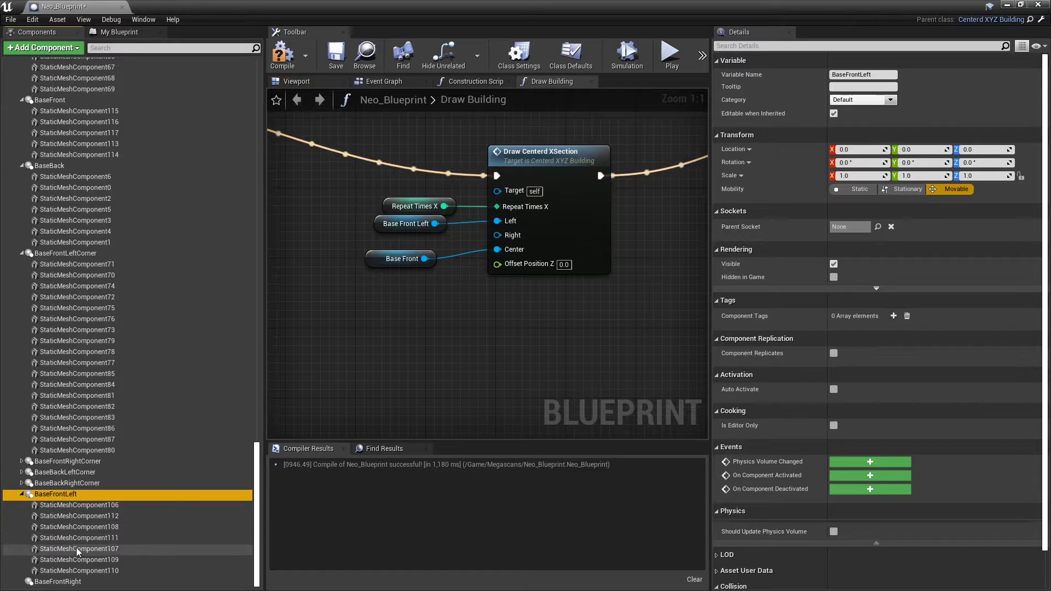
# Add a getter for BaseFrontRight, connect it to Right on the Draw Centerd XSection node, and tidy the getter positions.
pyautogui.moveTo(58, 582); pyautogui.dragTo(392, 312)
pyautogui.moveTo(457, 320); pyautogui.dragTo(494, 230)
pyautogui.click(429, 306)
pyautogui.moveTo(458, 319); pyautogui.dragTo(508, 236)
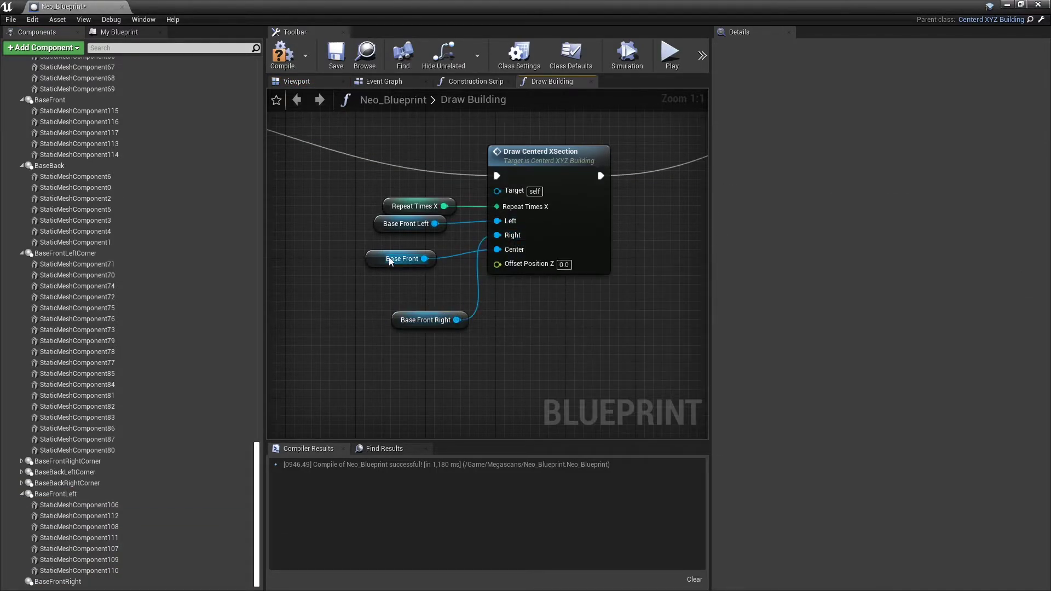
pyautogui.moveTo(390, 261)
pyautogui.mouseDown()
pyautogui.moveTo(382, 296)
pyautogui.moveTo(381, 248)
pyautogui.mouseUp()
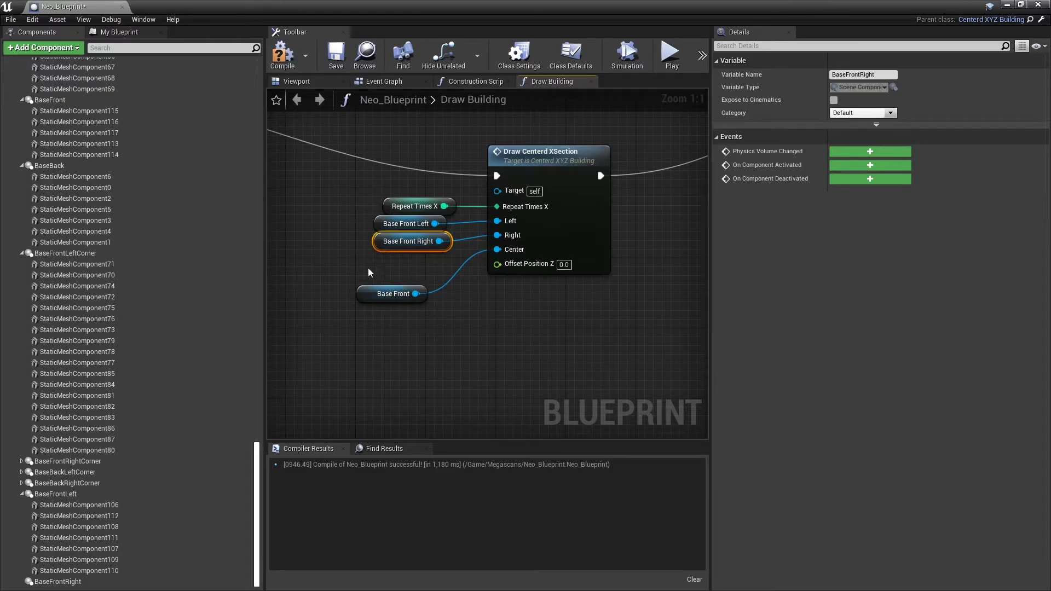
# Compile Neo_Blueprint, return to the level editor, and set the building's Repeat Times X to 11 to inspect the base front.
pyautogui.click(283, 53)
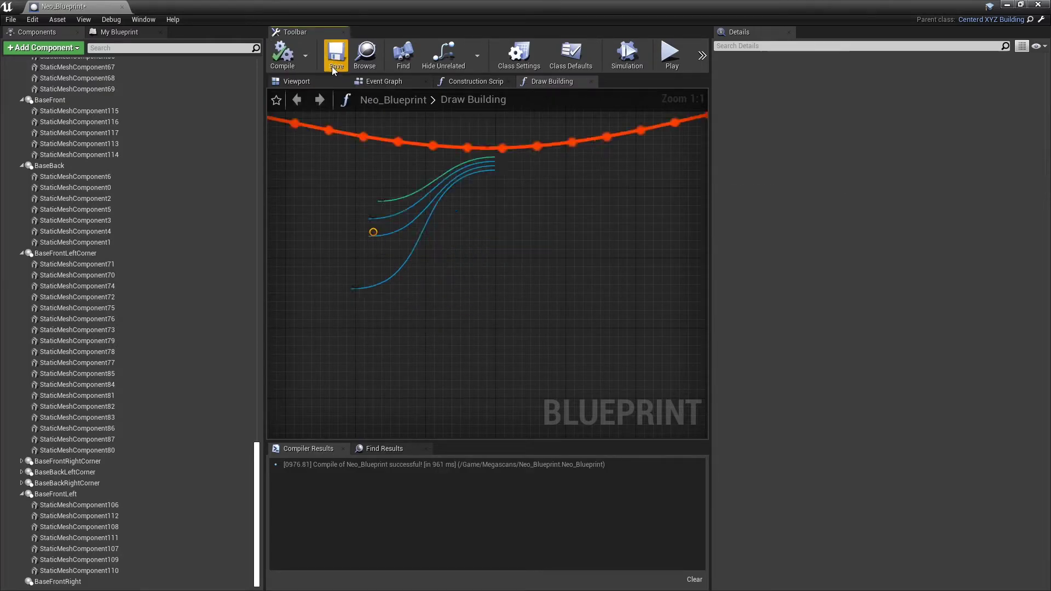
pyautogui.click(1008, 5)
pyautogui.moveTo(622, 308); pyautogui.dragTo(622, 256, button='right')
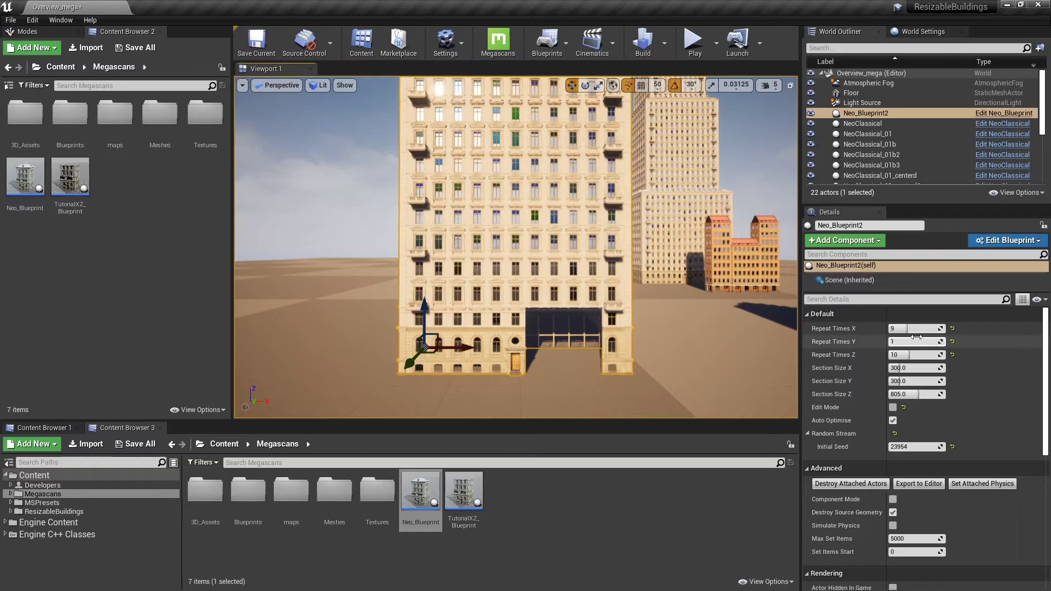
pyautogui.moveTo(911, 328); pyautogui.dragTo(911, 328)
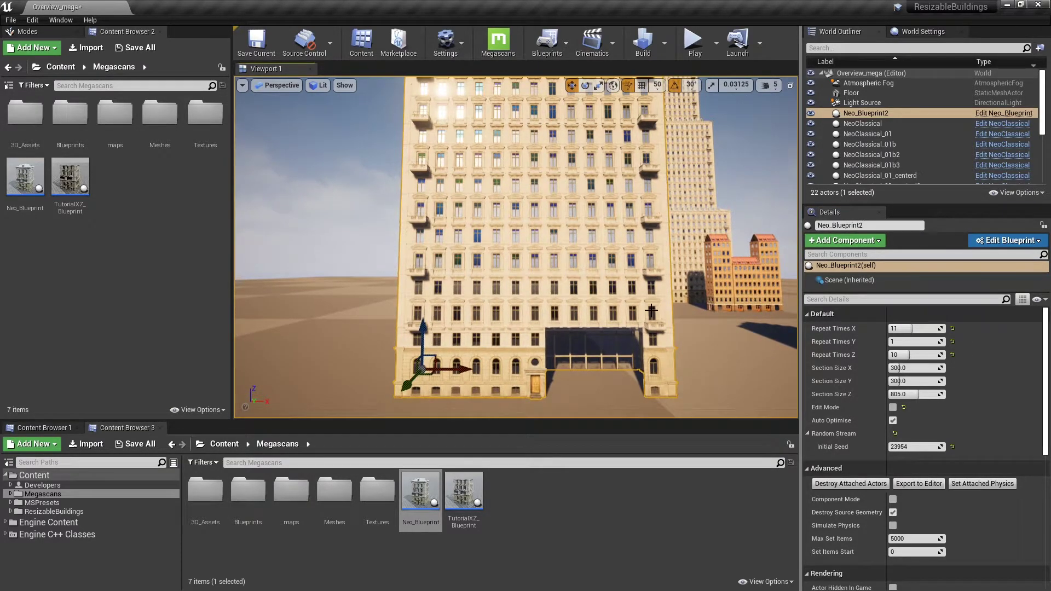
pyautogui.moveTo(558, 296); pyautogui.dragTo(573, 318, button='right')
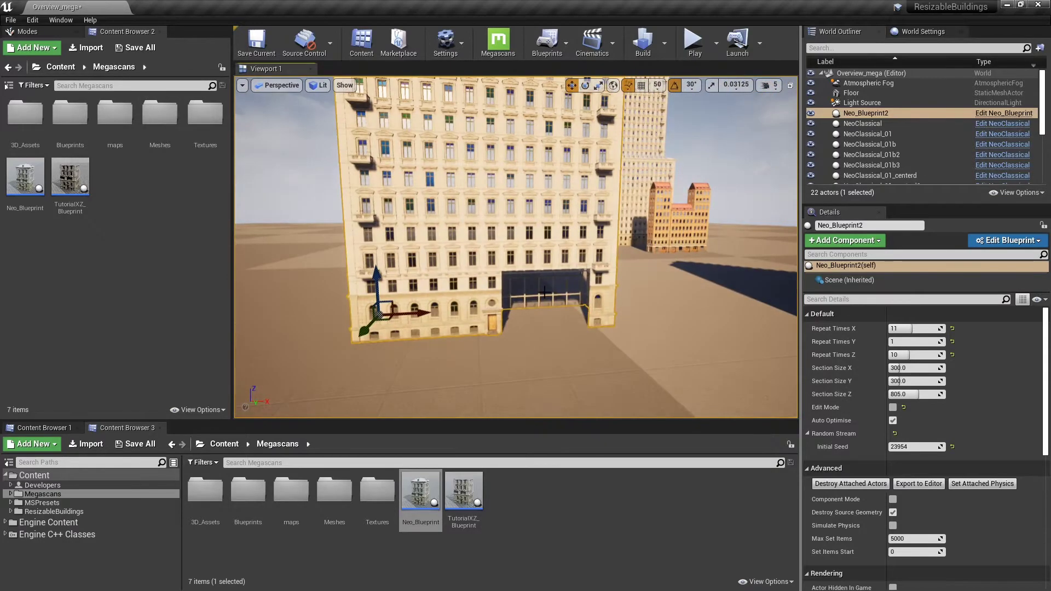
# Reopen Neo_Blueprint, enclose the Draw Centerd XSection node and its getters in a comment named "Base Centerd Front", and compile.
pyautogui.doubleClick(425, 493)
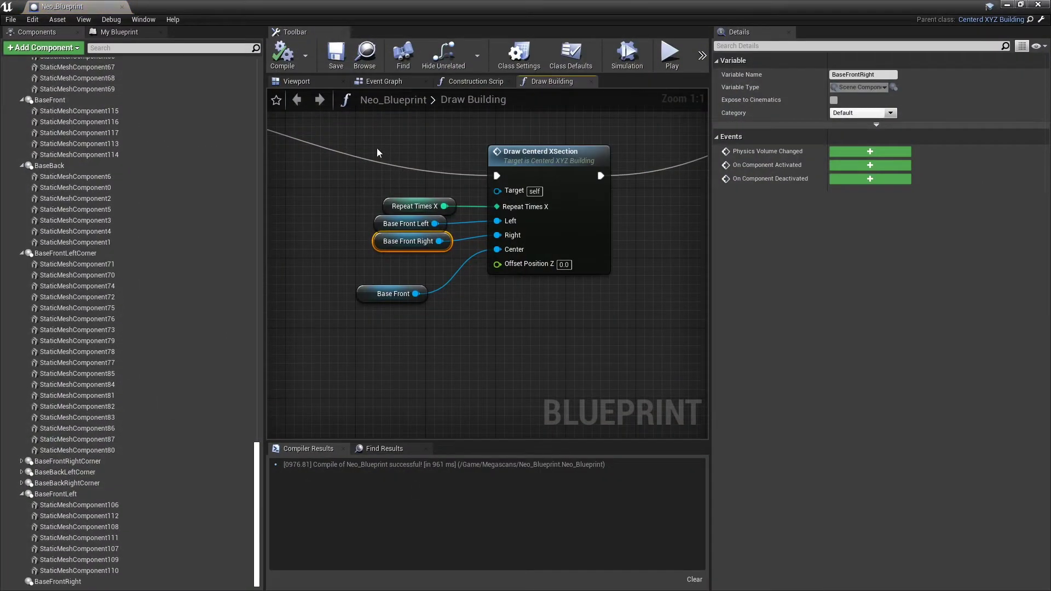
pyautogui.moveTo(353, 135); pyautogui.dragTo(605, 370)
pyautogui.rightClick(542, 159)
pyautogui.click(581, 429)
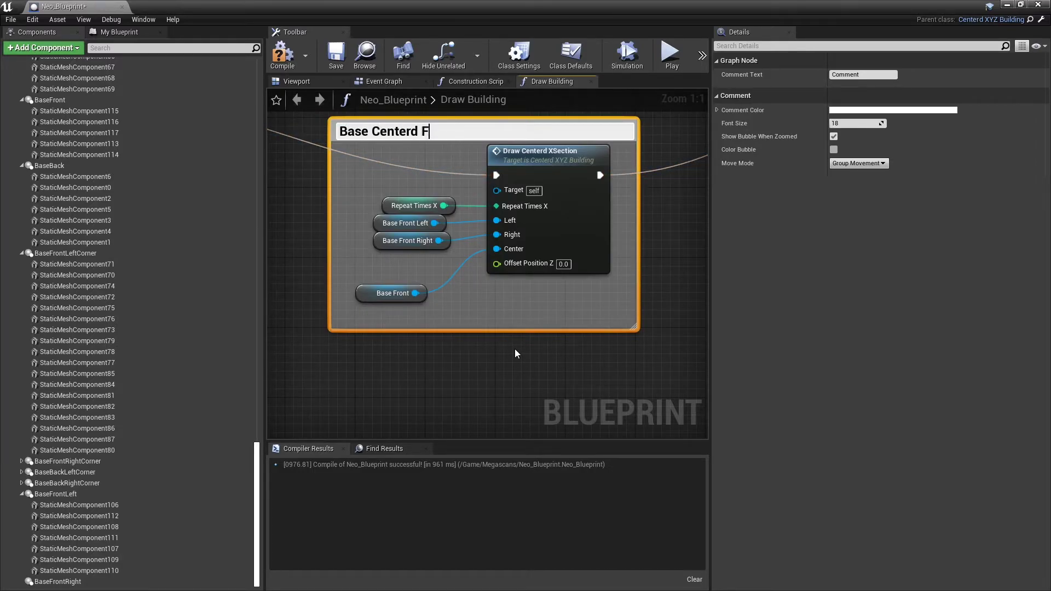
pyautogui.press('Return')
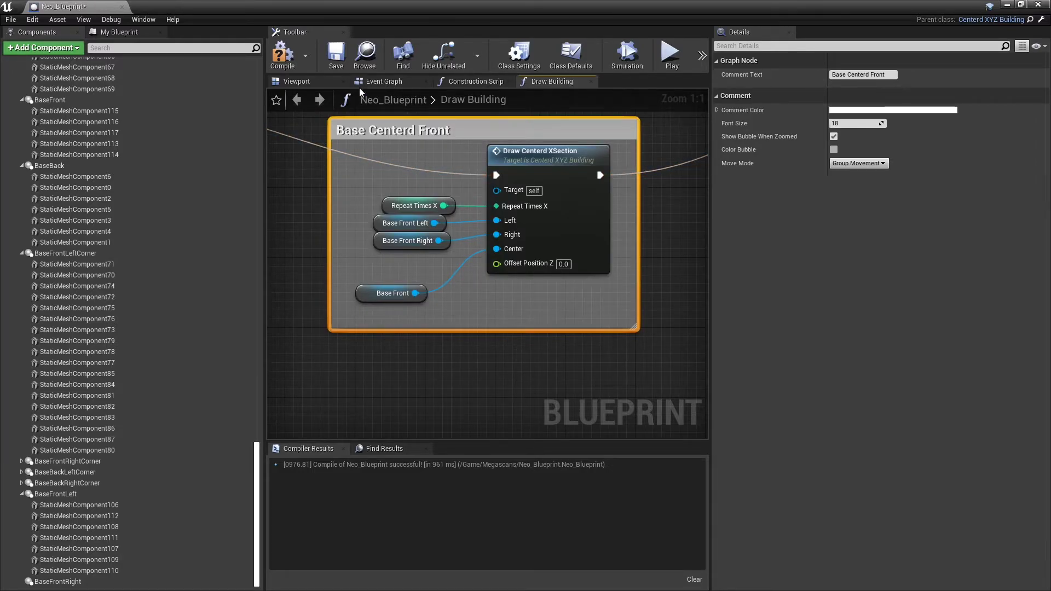
pyautogui.click(282, 55)
# Show the building in the blueprint viewport, collapse BaseFrontLeftCorner, and expand the meshes under BaseFrontRightCorner.
pyautogui.click(296, 81)
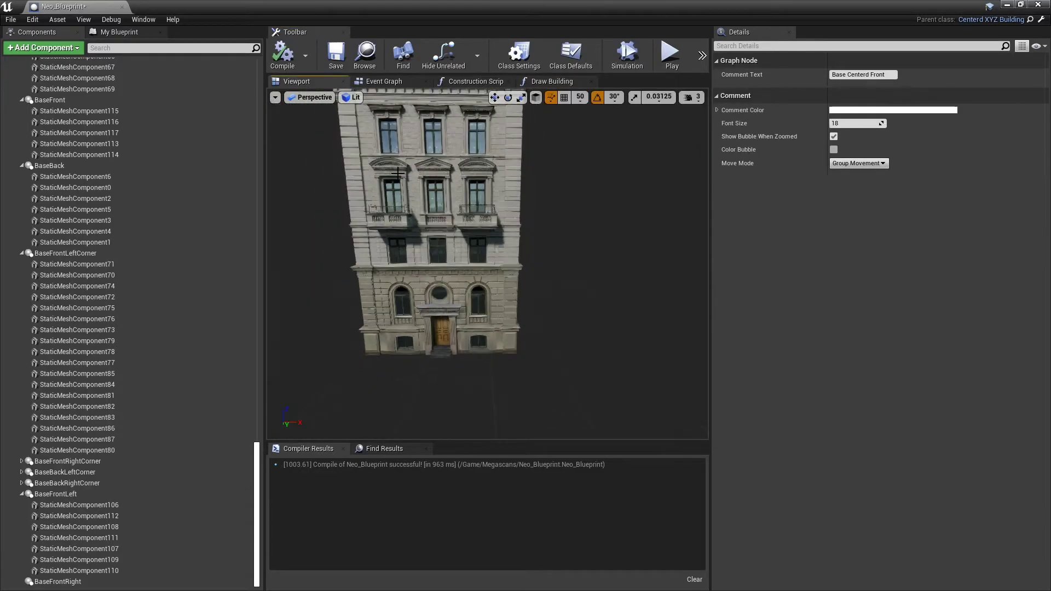
pyautogui.click(505, 299)
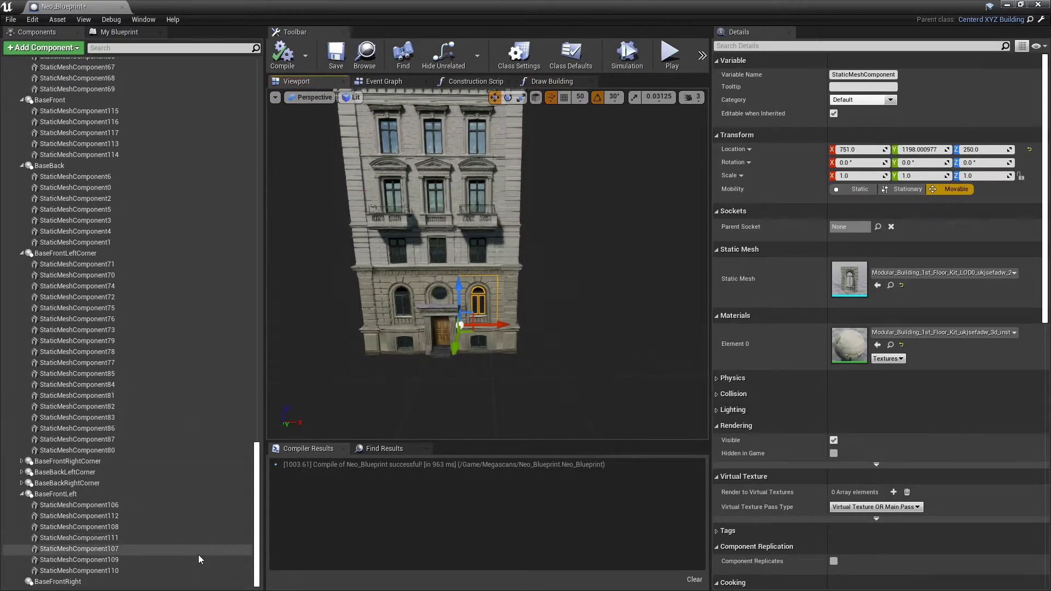
pyautogui.click(22, 254)
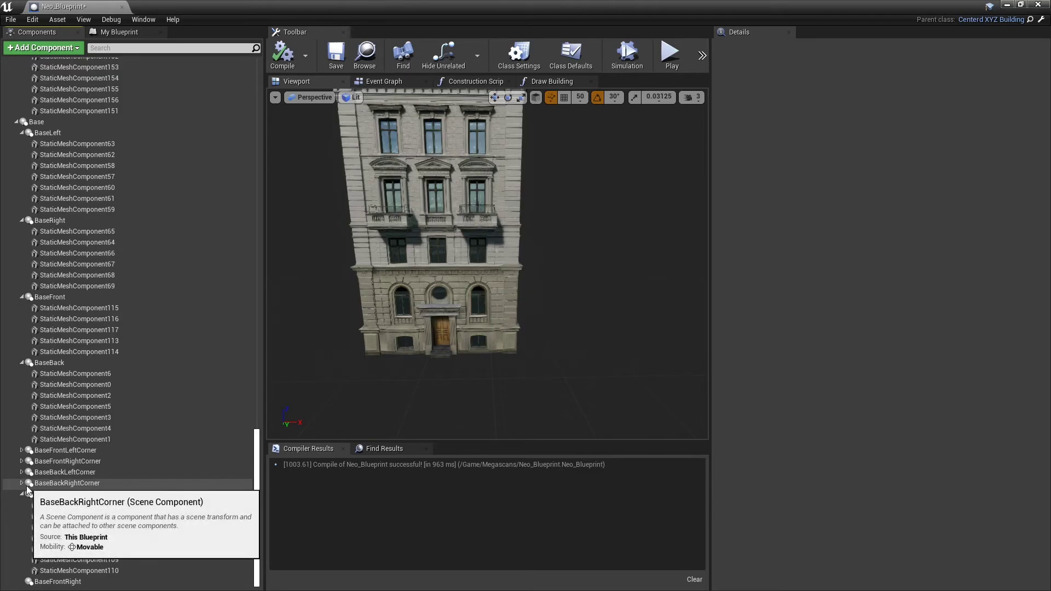
pyautogui.click(26, 461)
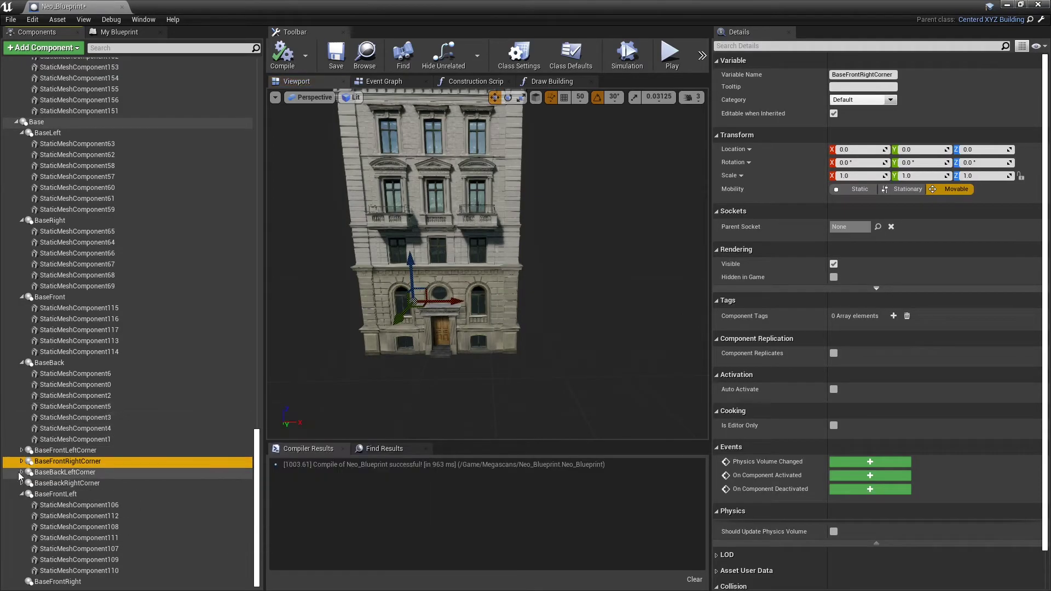
pyautogui.click(21, 461)
pyautogui.scroll(-5, 87, 462)
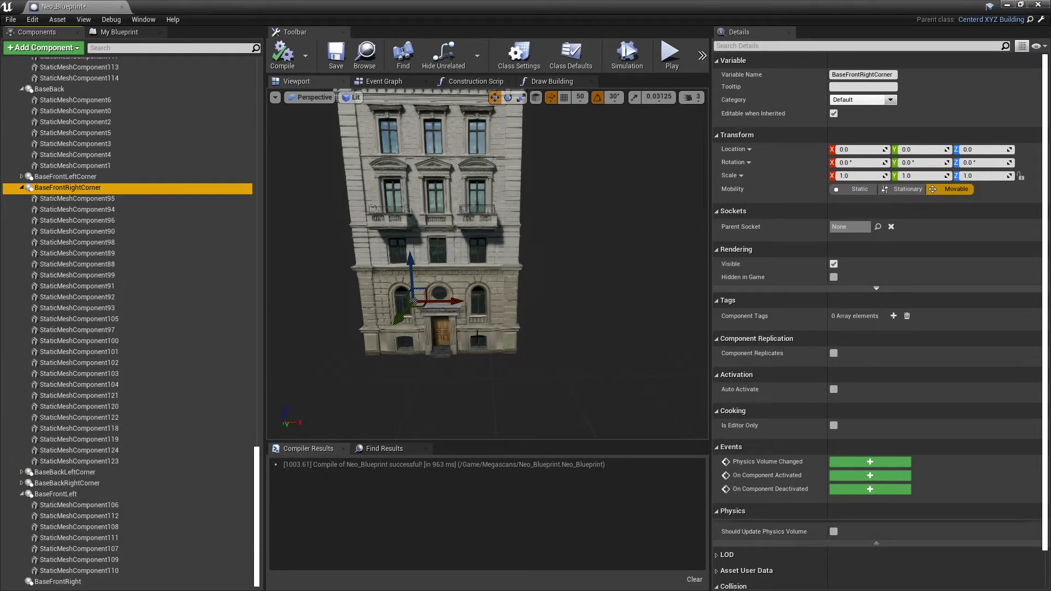
# Move StaticMeshComponent118 through 124, the base column beside the door, from BaseFrontRightCorner into BaseFrontRight, then compile and save.
pyautogui.click(475, 342)
pyautogui.keyDown('ctrl'); pyautogui.click(475, 248); pyautogui.keyUp('ctrl')
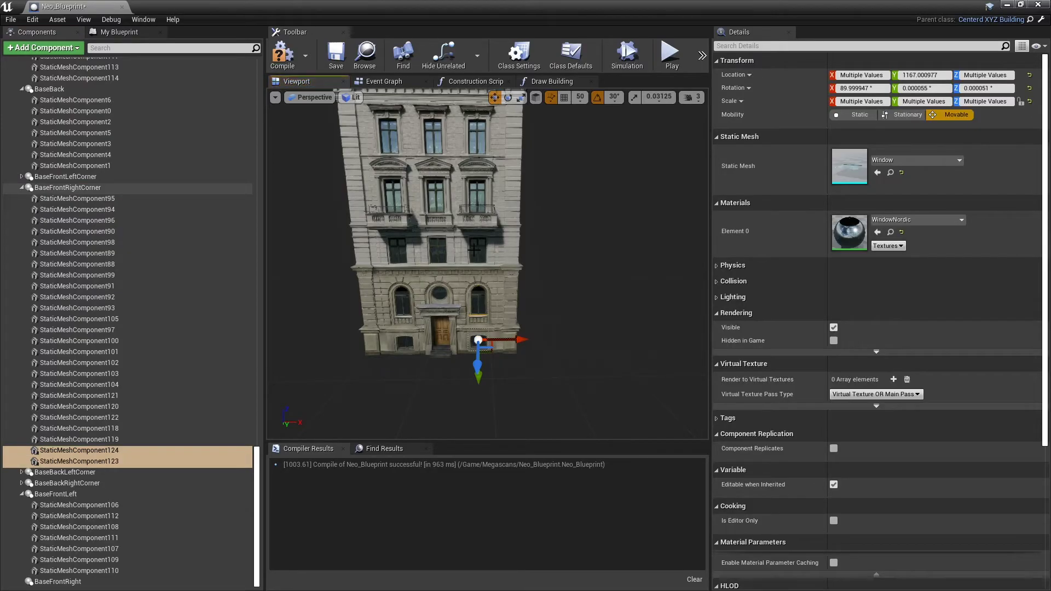
pyautogui.keyDown('ctrl'); pyautogui.click(474, 252); pyautogui.keyUp('ctrl')
pyautogui.keyDown('ctrl'); pyautogui.click(466, 259); pyautogui.keyUp('ctrl')
pyautogui.scroll(5, 476, 284)
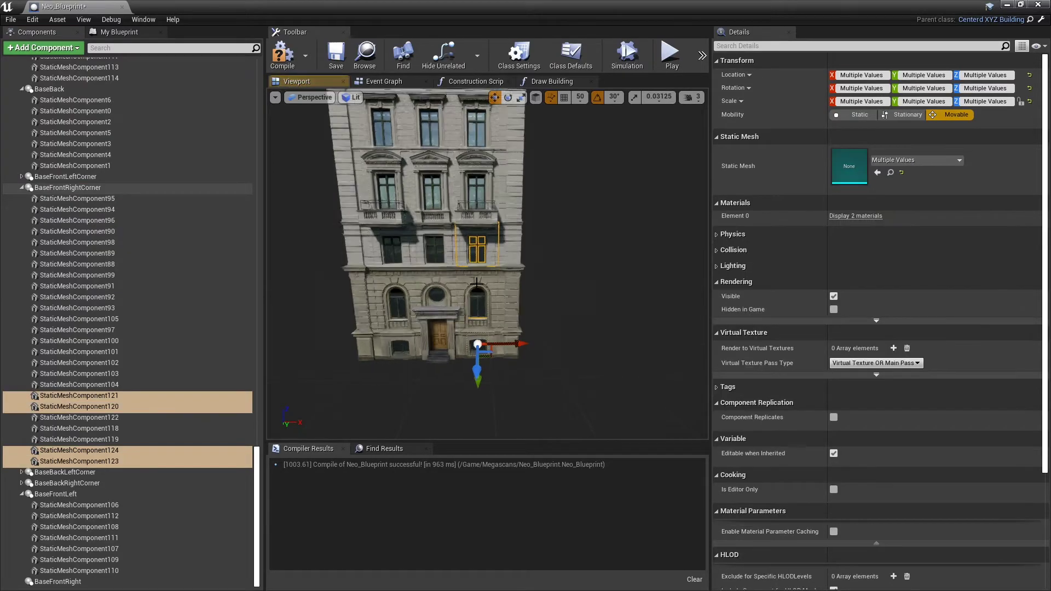
pyautogui.keyDown('ctrl'); pyautogui.click(477, 286); pyautogui.keyUp('ctrl')
pyautogui.keyDown('ctrl'); pyautogui.click(495, 299); pyautogui.keyUp('ctrl')
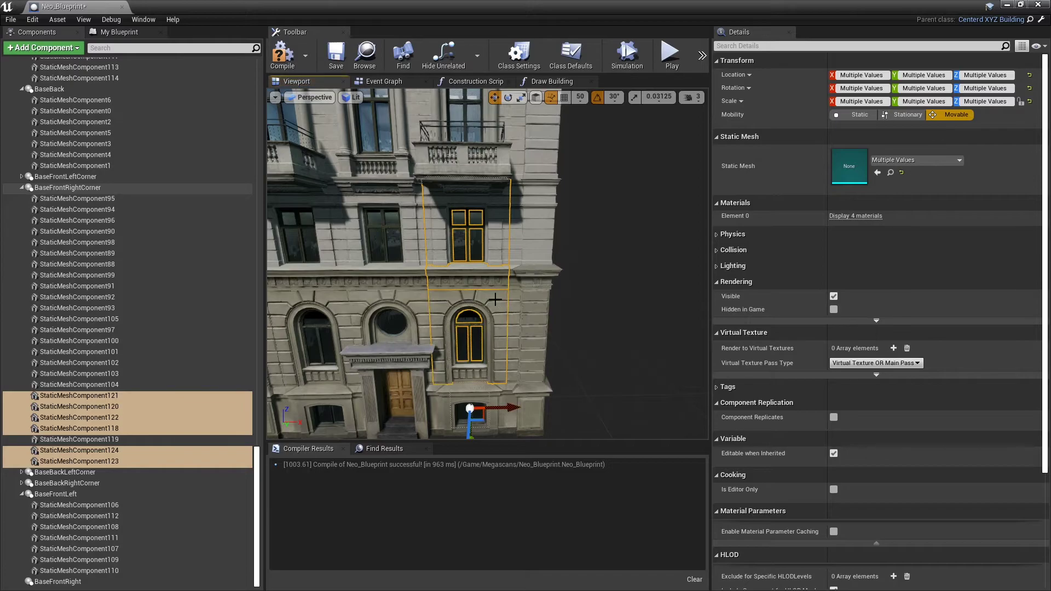
pyautogui.keyDown('ctrl'); pyautogui.click(482, 390); pyautogui.keyUp('ctrl')
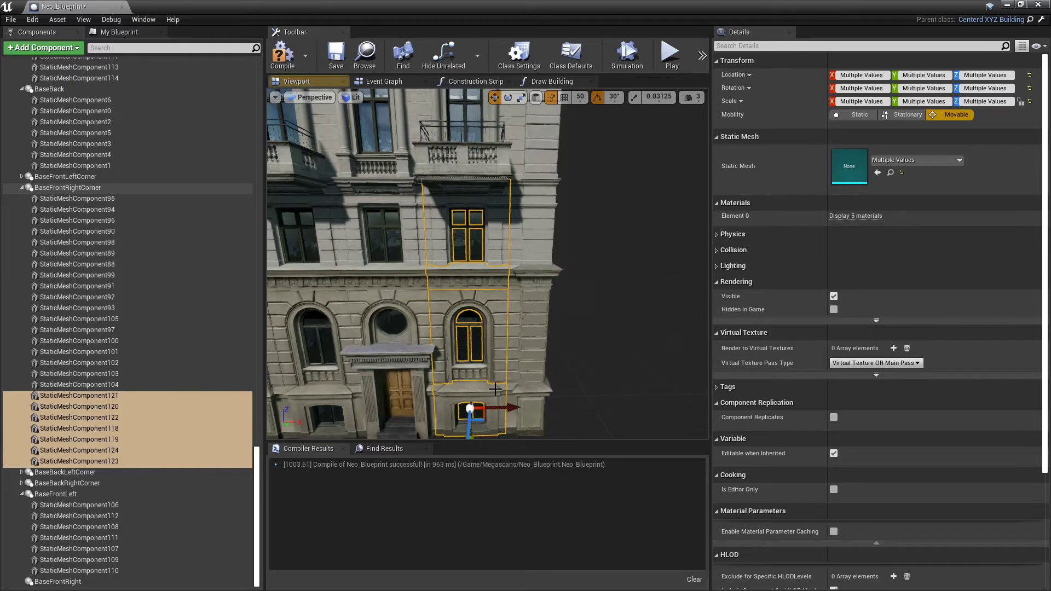
pyautogui.keyDown('ctrl'); pyautogui.click(114, 461); pyautogui.keyUp('ctrl')
pyautogui.moveTo(113, 461); pyautogui.dragTo(57, 581)
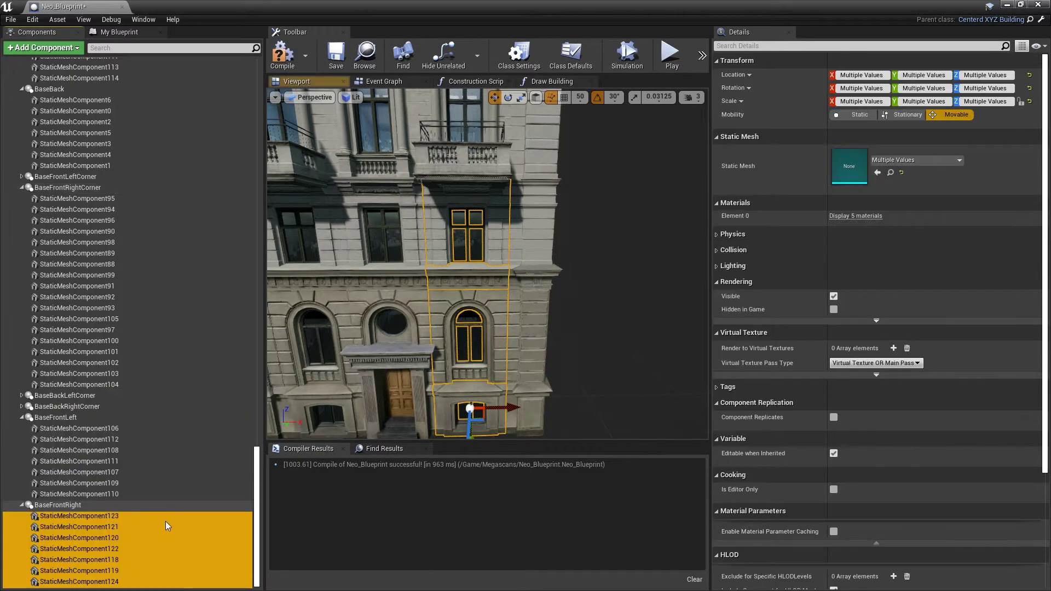
pyautogui.click(283, 55)
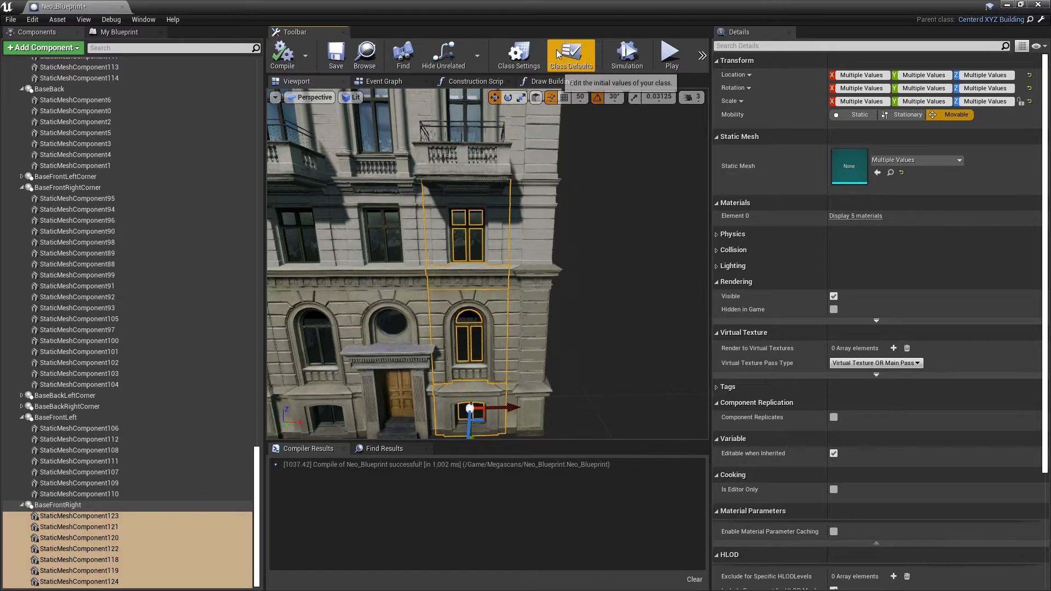
pyautogui.click(333, 60)
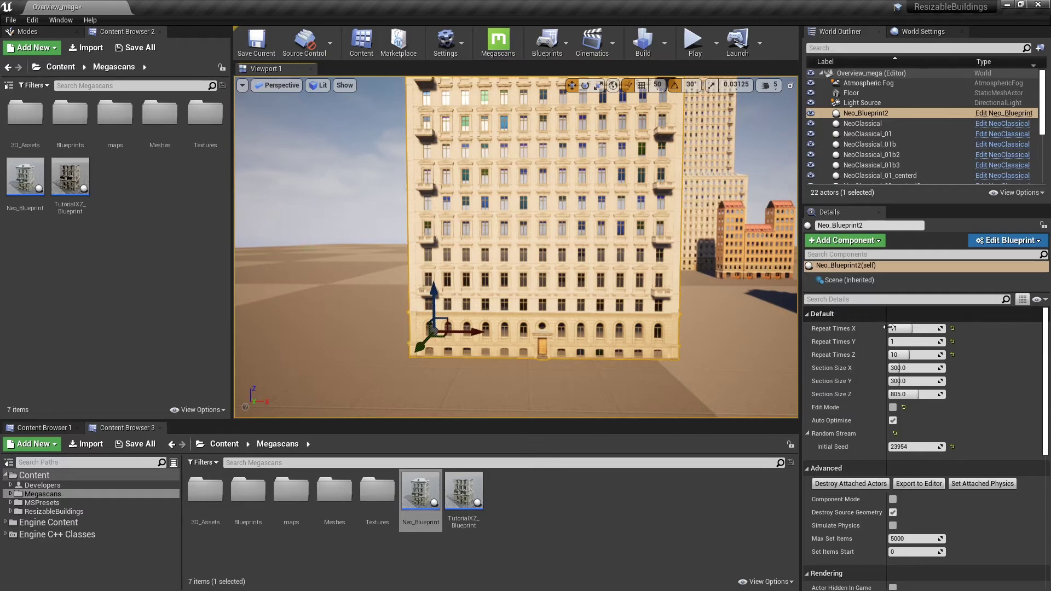
# In the level editor, set the building's Repeat Times Z to 4 and Repeat Times X to 4, and inspect the centered doors.
pyautogui.moveTo(910, 355); pyautogui.dragTo(898, 355)
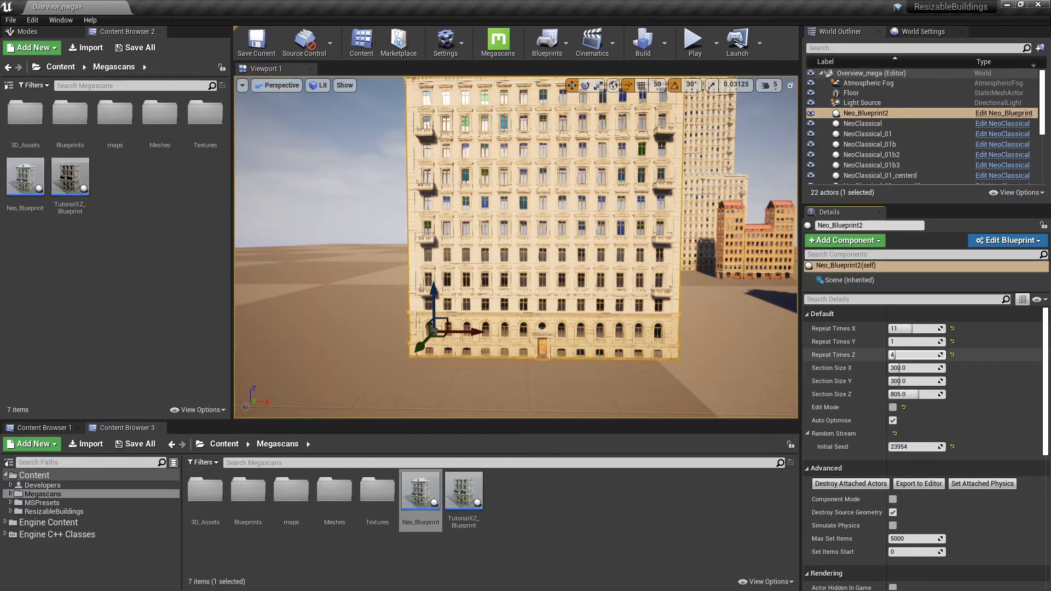
pyautogui.moveTo(657, 328); pyautogui.dragTo(661, 324, button='right')
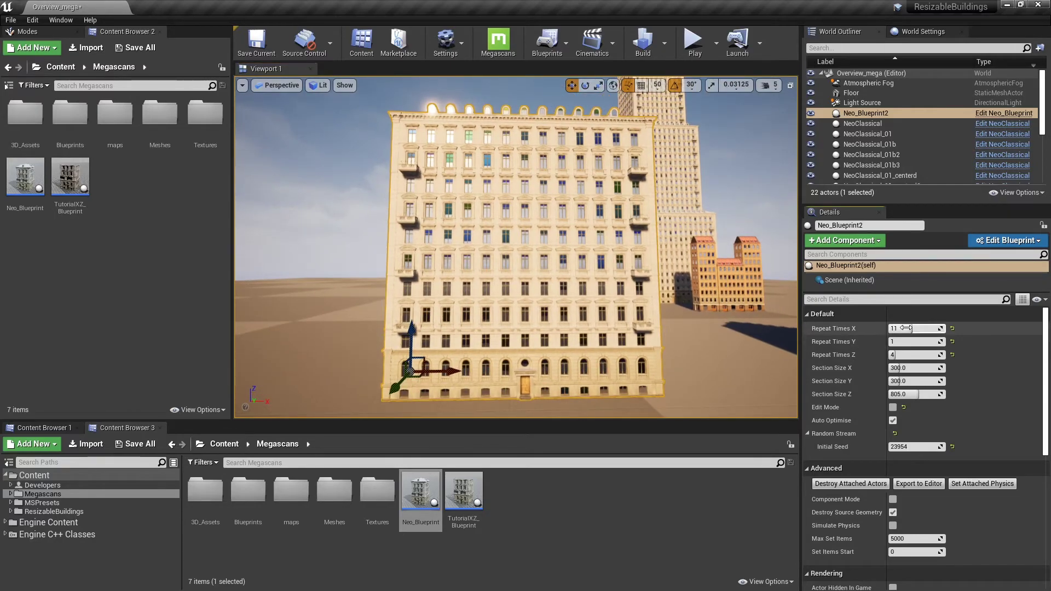
pyautogui.moveTo(907, 328); pyautogui.dragTo(887, 328)
pyautogui.moveTo(657, 329); pyautogui.dragTo(644, 357, button='right')
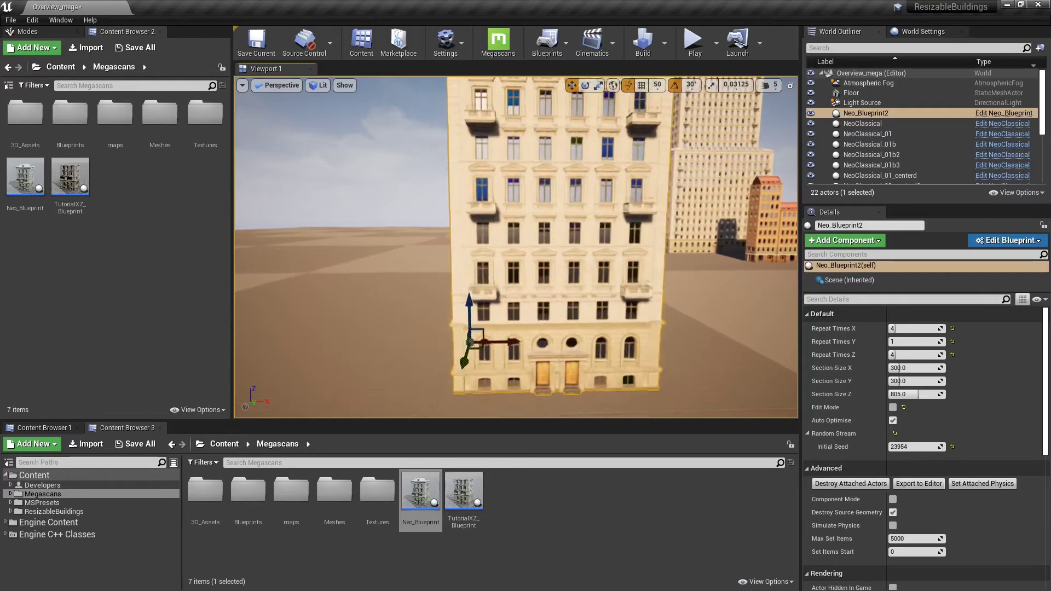
pyautogui.moveTo(506, 296)
pyautogui.mouseDown(button='right')
pyautogui.moveTo(603, 295)
pyautogui.moveTo(553, 295)
pyautogui.moveTo(506, 329)
pyautogui.moveTo(506, 296)
pyautogui.mouseUp(button='right')
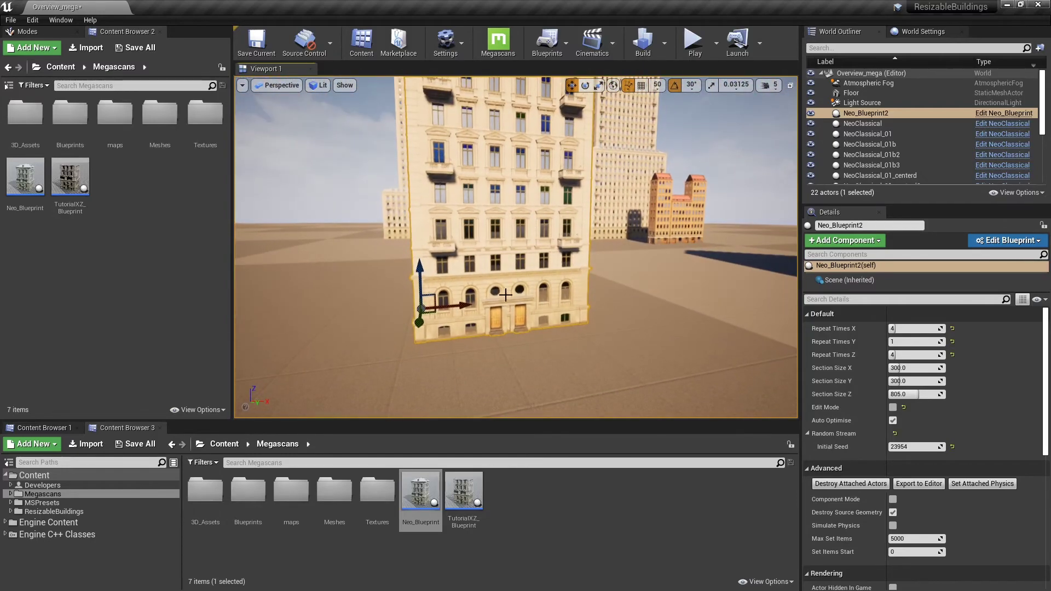
# Try the building at a Repeat Times X of 8, viewed from above, and reduce the value to 5.
pyautogui.moveTo(895, 328); pyautogui.dragTo(905, 328)
pyautogui.moveTo(657, 328); pyautogui.dragTo(657, 277, button='right')
pyautogui.moveTo(754, 277); pyautogui.dragTo(754, 333, button='right')
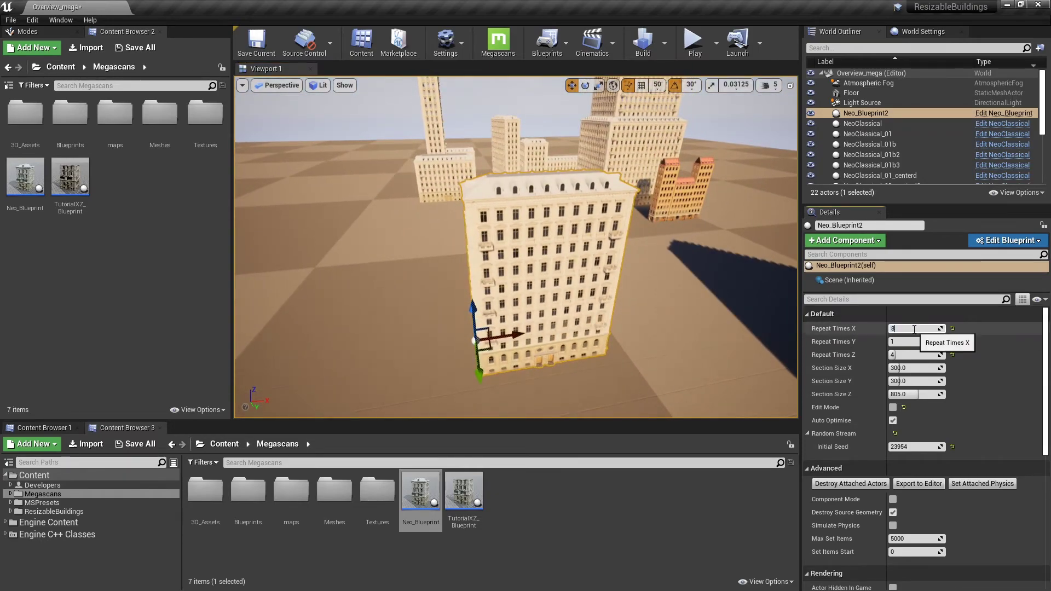
pyautogui.moveTo(899, 328); pyautogui.dragTo(892, 328)
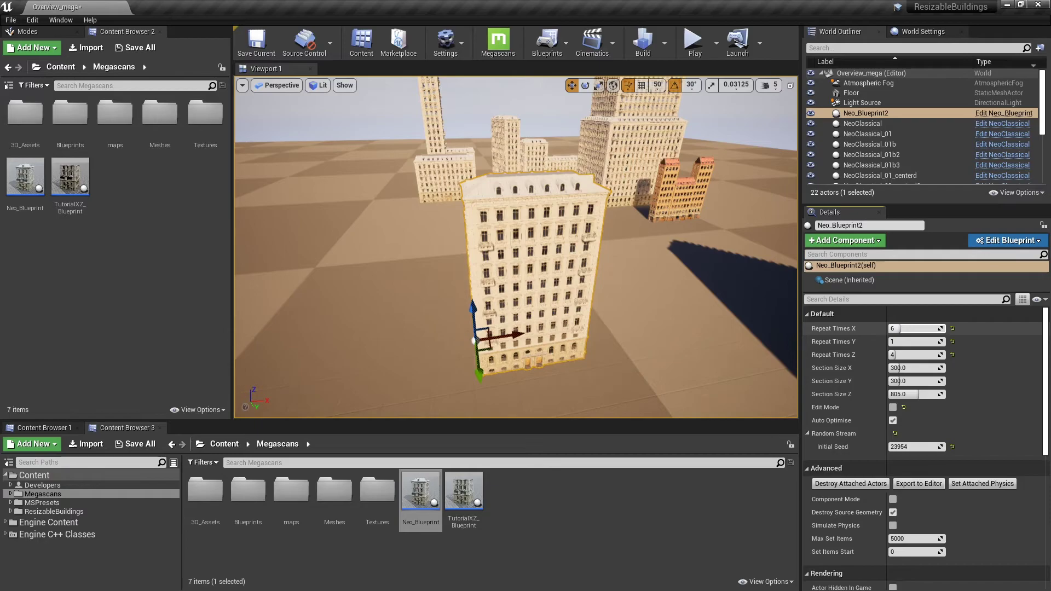
# Set the building's Repeat Times Y to 3 and inspect its depth from the front corner.
pyautogui.moveTo(528, 362); pyautogui.dragTo(555, 312, button='right')
pyautogui.press('w')
pyautogui.press('s')
pyautogui.press('a')
pyautogui.press('s')
pyautogui.press('s')
pyautogui.press('s')
pyautogui.press('a')
pyautogui.moveTo(901, 342); pyautogui.dragTo(914, 342)
pyautogui.moveTo(679, 318); pyautogui.dragTo(690, 341, button='right')
pyautogui.press('s')
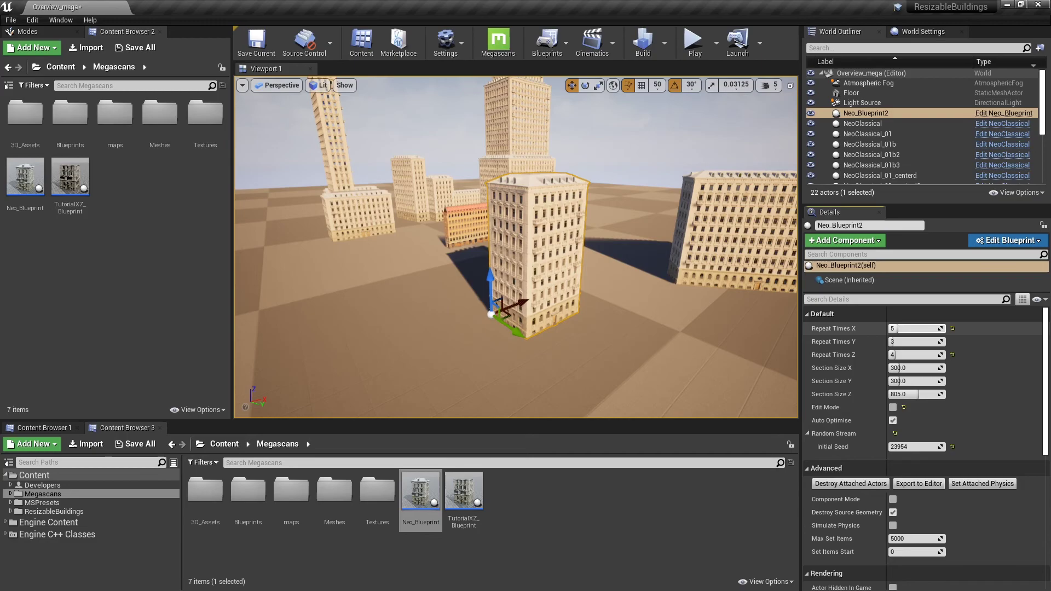
# Set the building's Repeat Times X to 17 and inspect the elongated facade.
pyautogui.moveTo(898, 328); pyautogui.dragTo(927, 329)
pyautogui.moveTo(536, 232); pyautogui.dragTo(569, 240, button='right')
pyautogui.press('w')
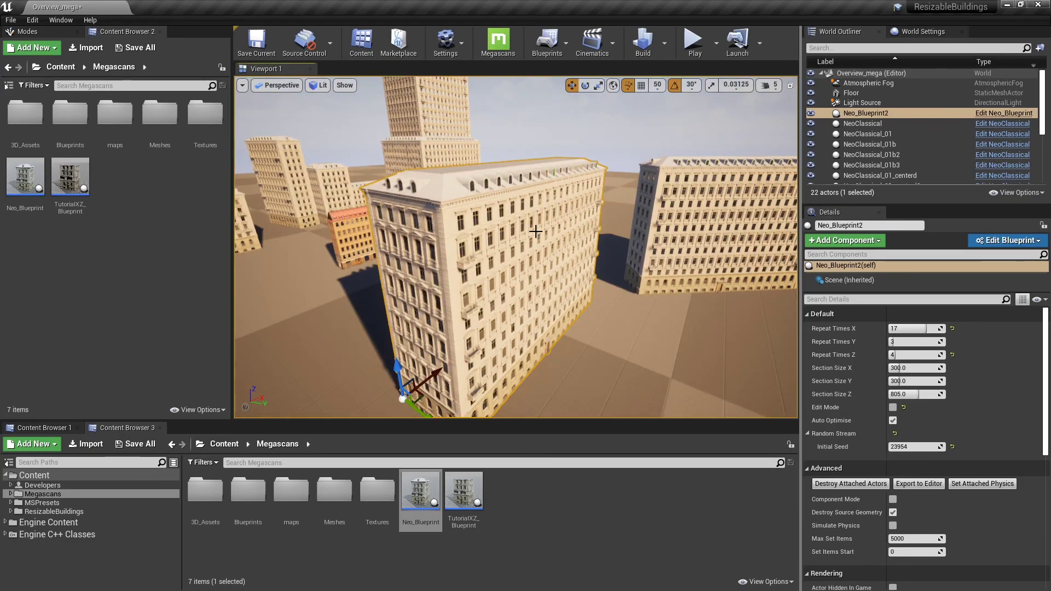